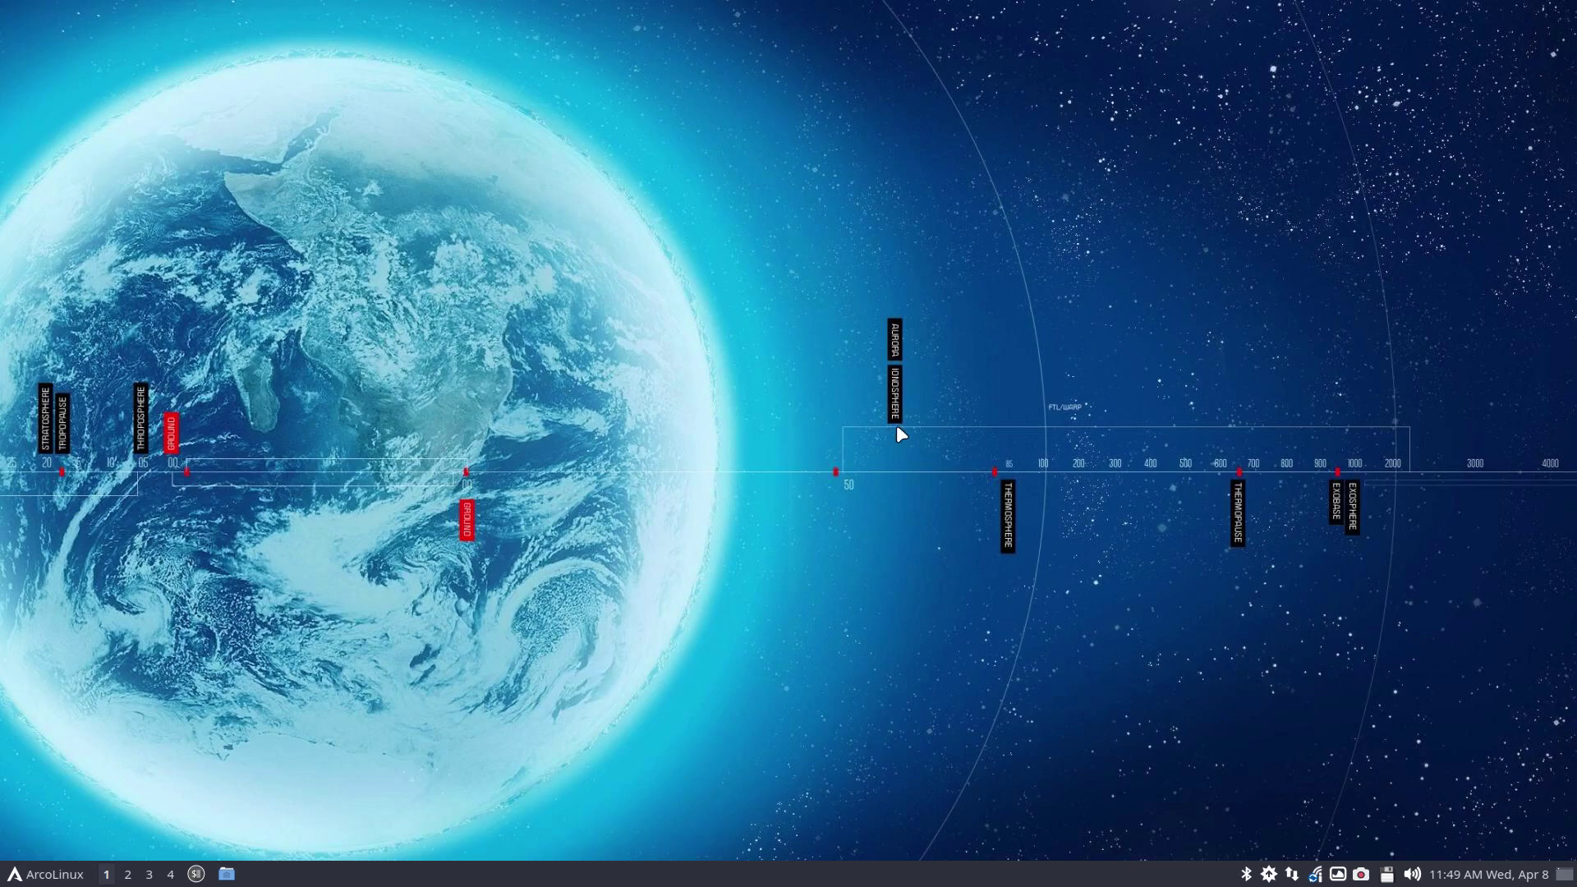
Check system information in a drop-down terminal, noting the STRIX Z270H GAMING motherboard, then hide it.
{"action": "key", "text": "F12"}
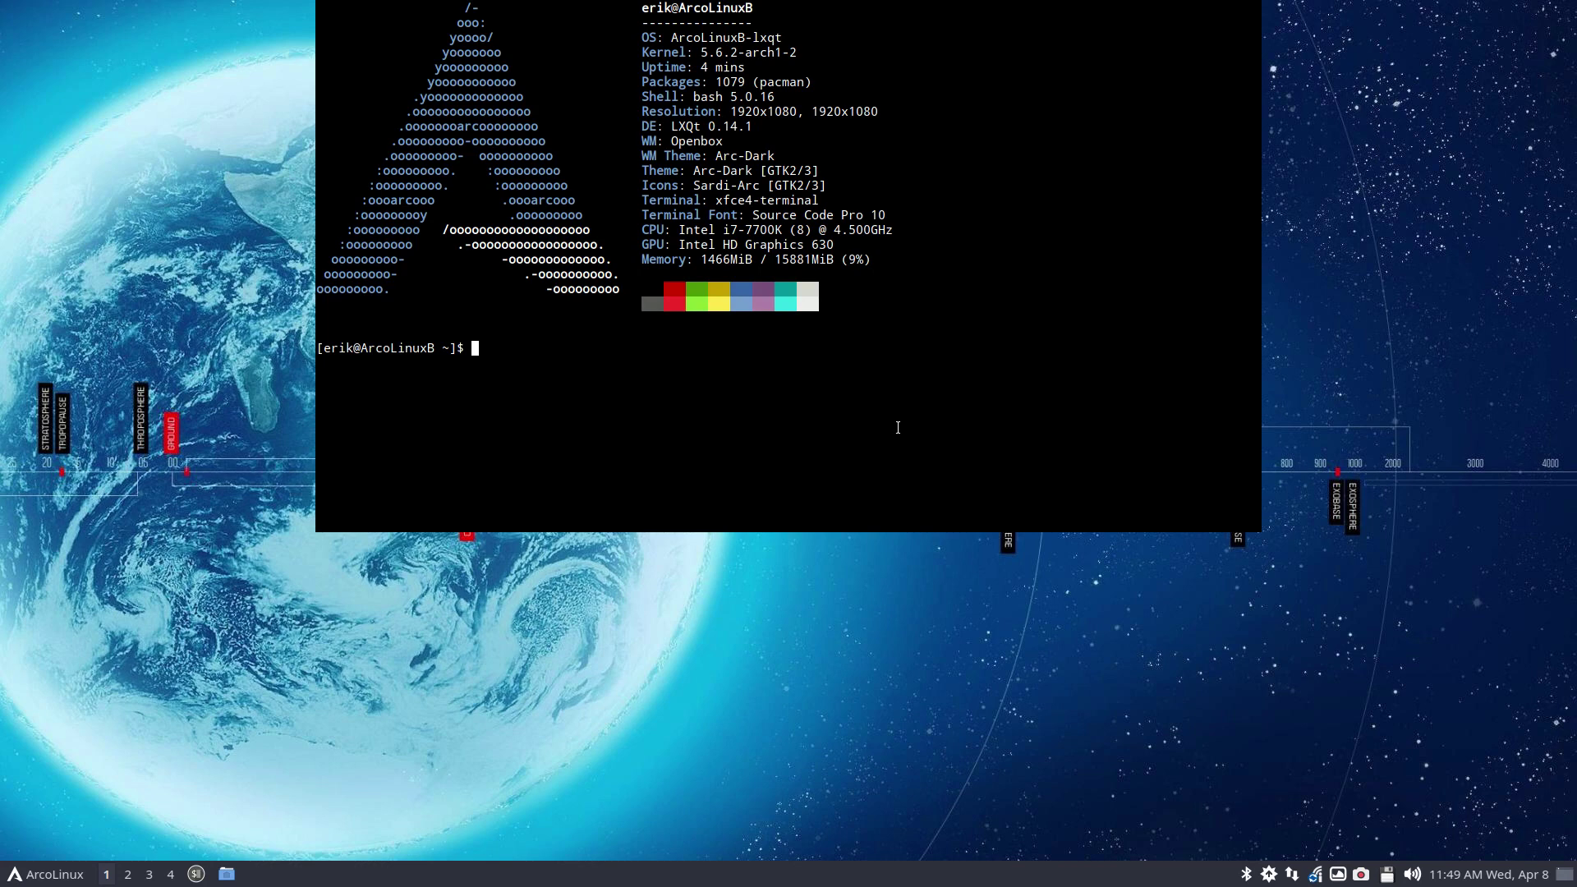
{"action": "type", "text": "inxi -b"}
{"action": "key", "text": "Return"}
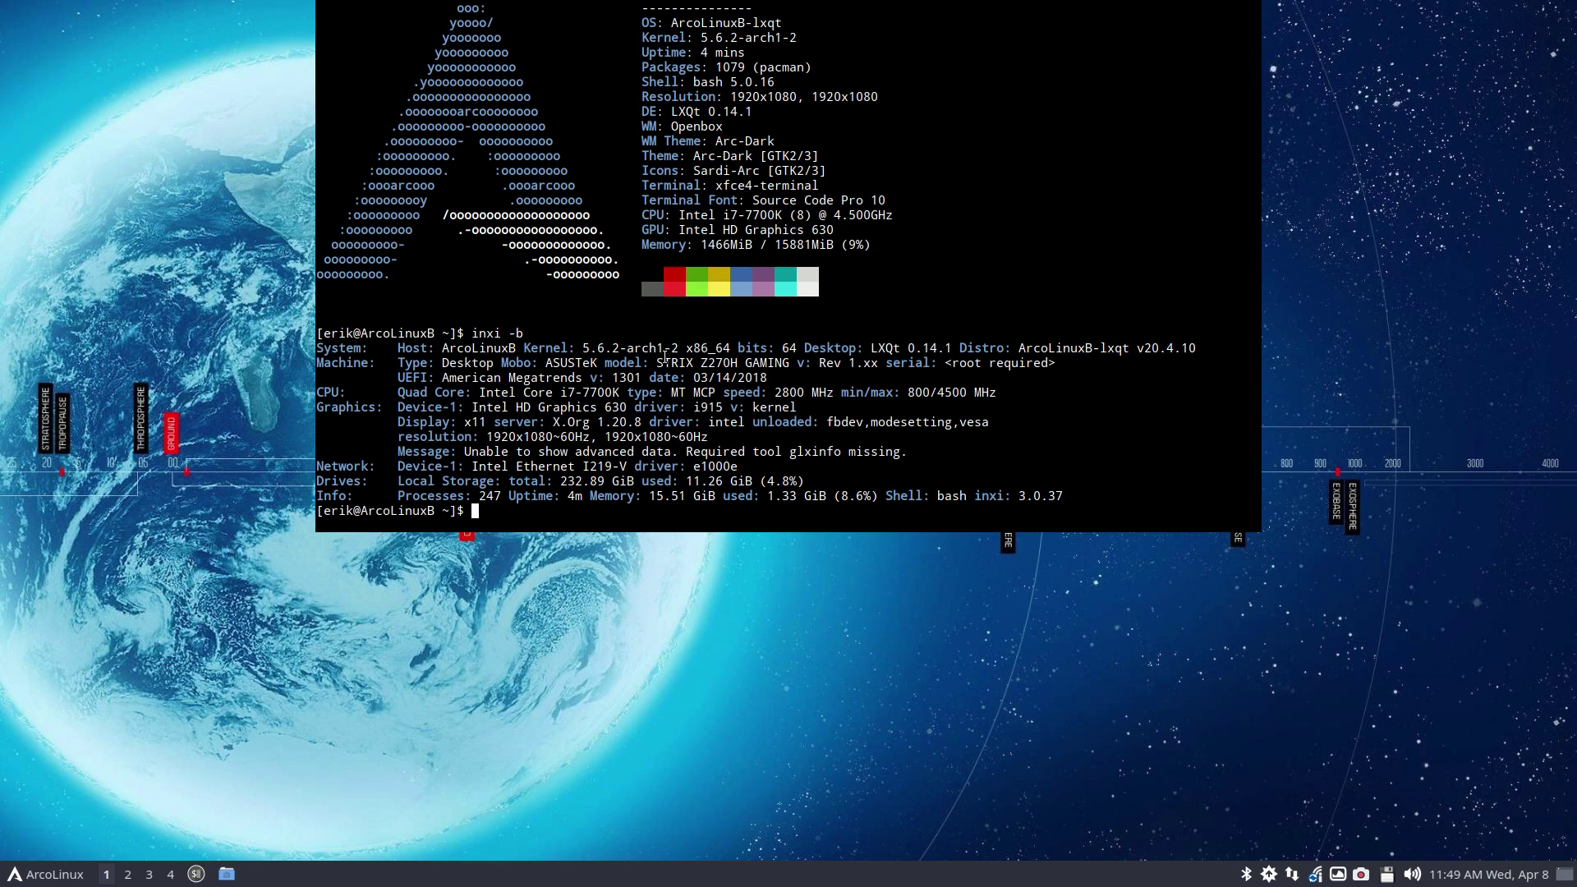
{"action": "left_click_drag", "start_coordinate": [657, 363], "coordinate": [789, 362]}
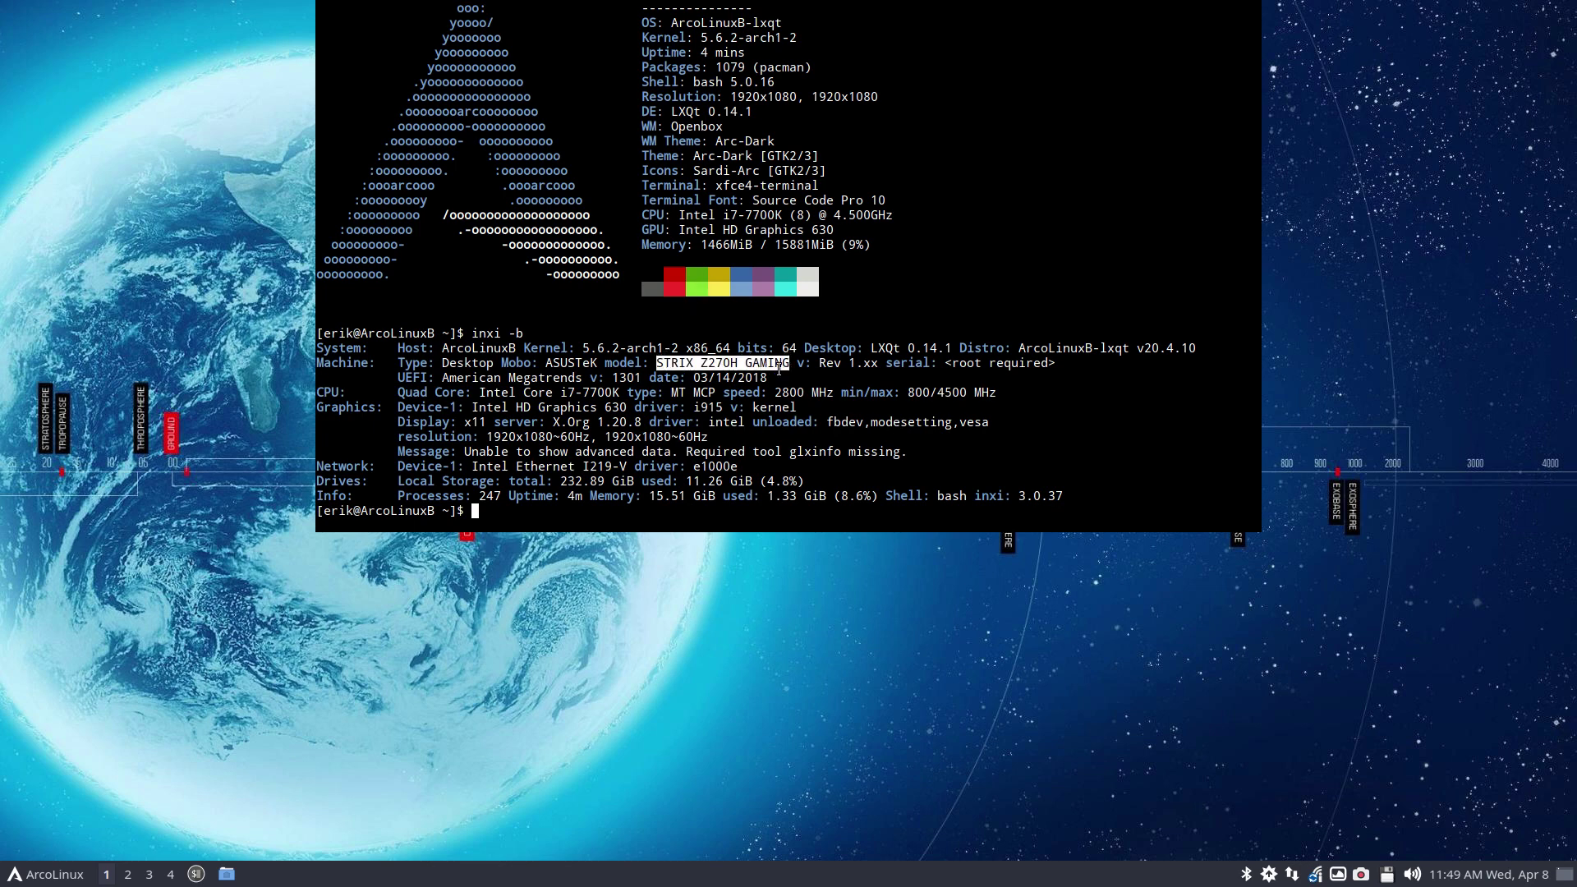
{"action": "left_click", "coordinate": [624, 413]}
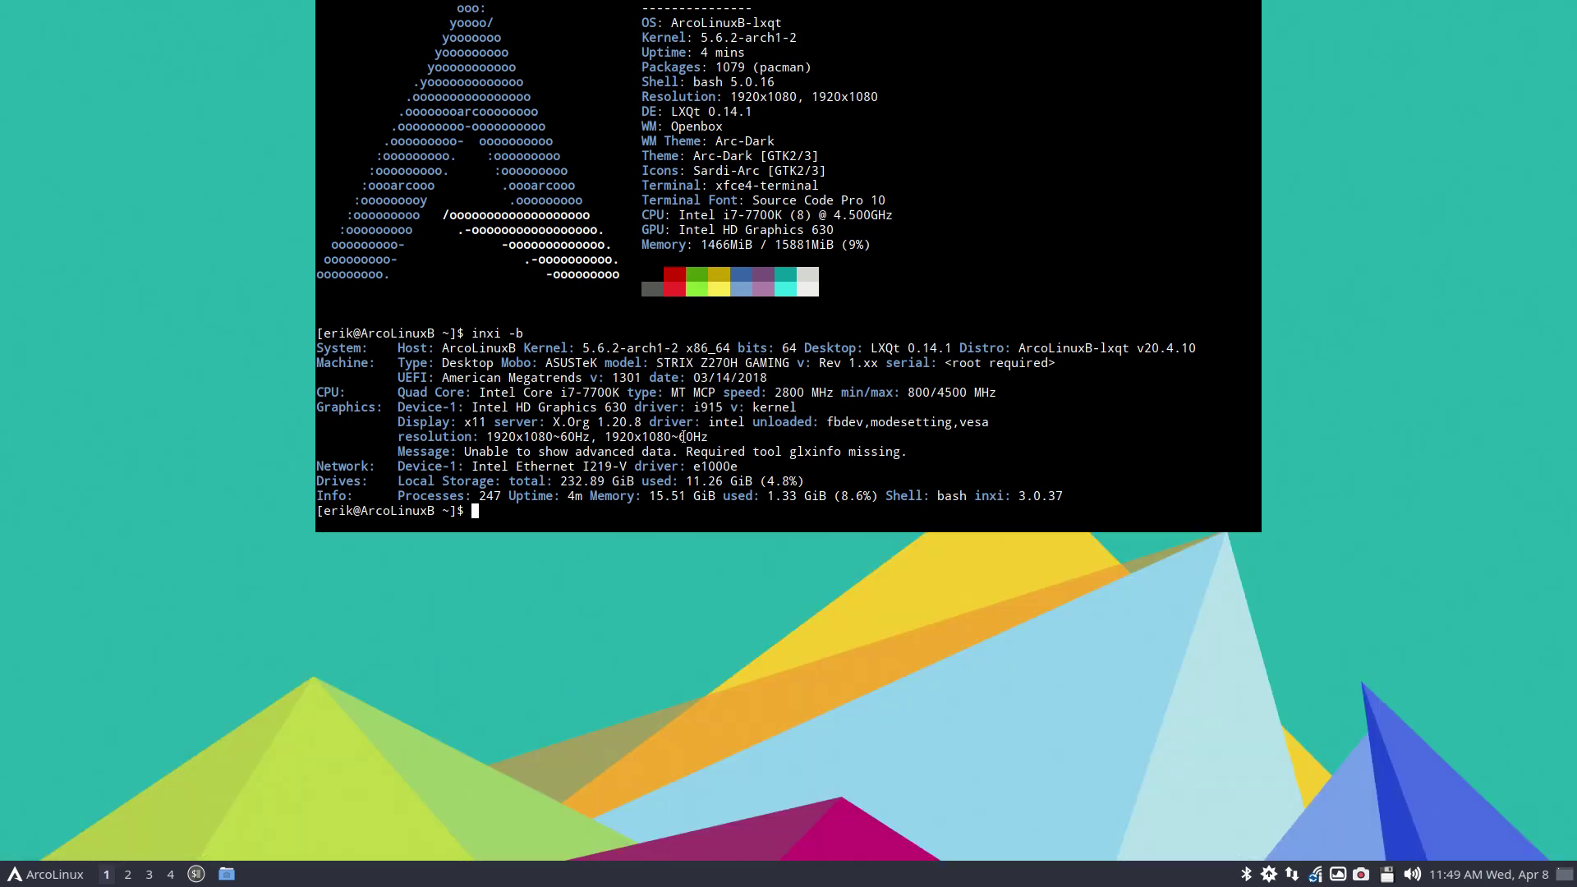
{"action": "key", "text": "F12"}
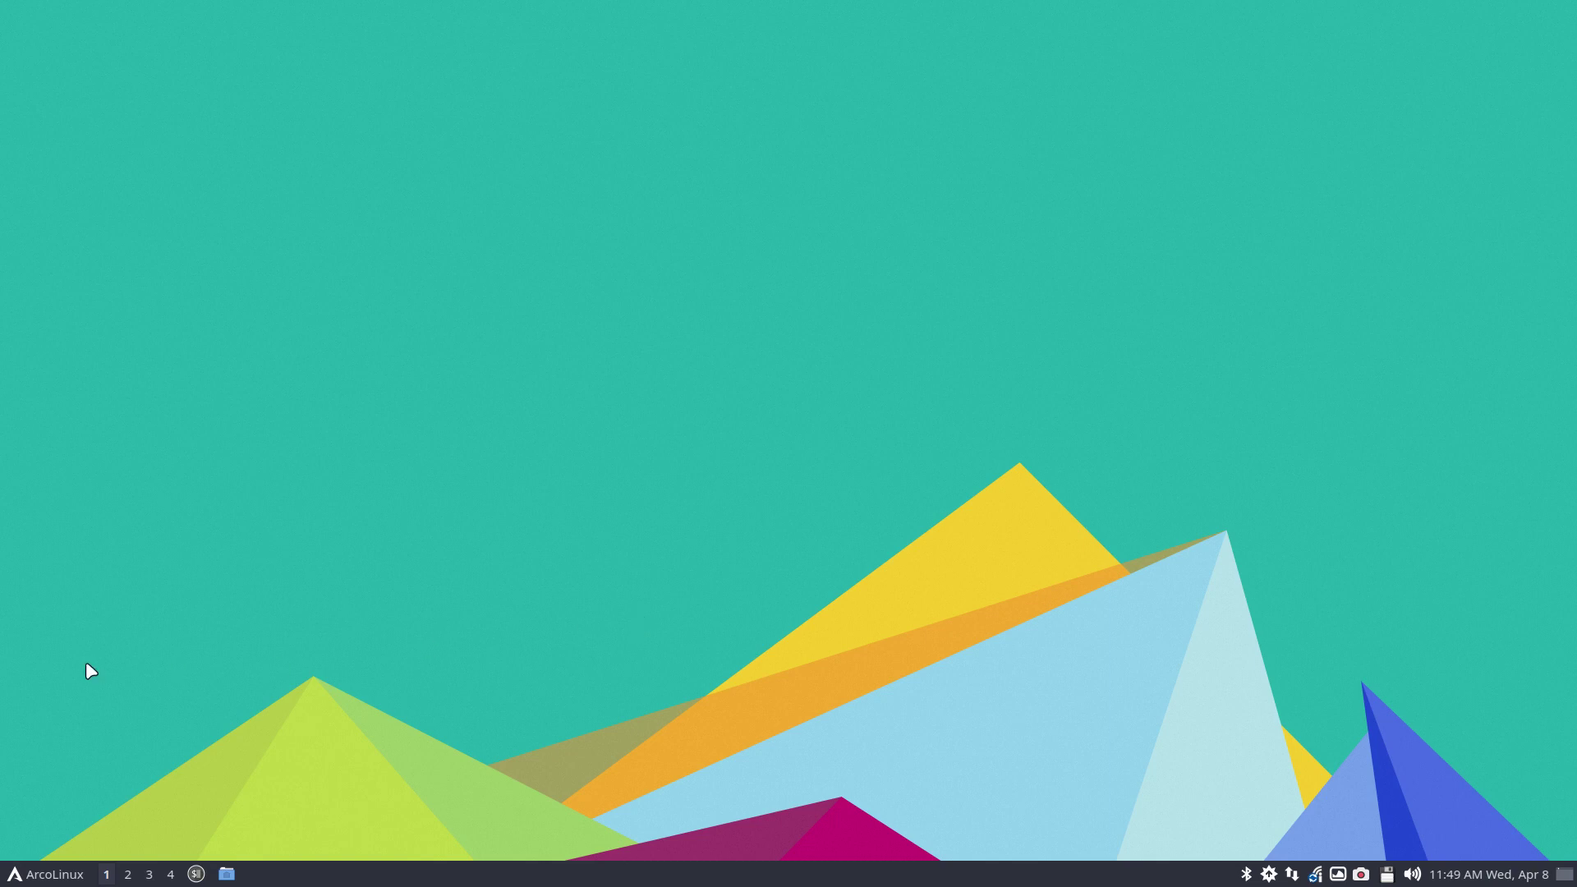
Launch LXQt Configuration Center from the menu and enlarge it to show every settings category.
{"action": "left_click", "coordinate": [37, 875]}
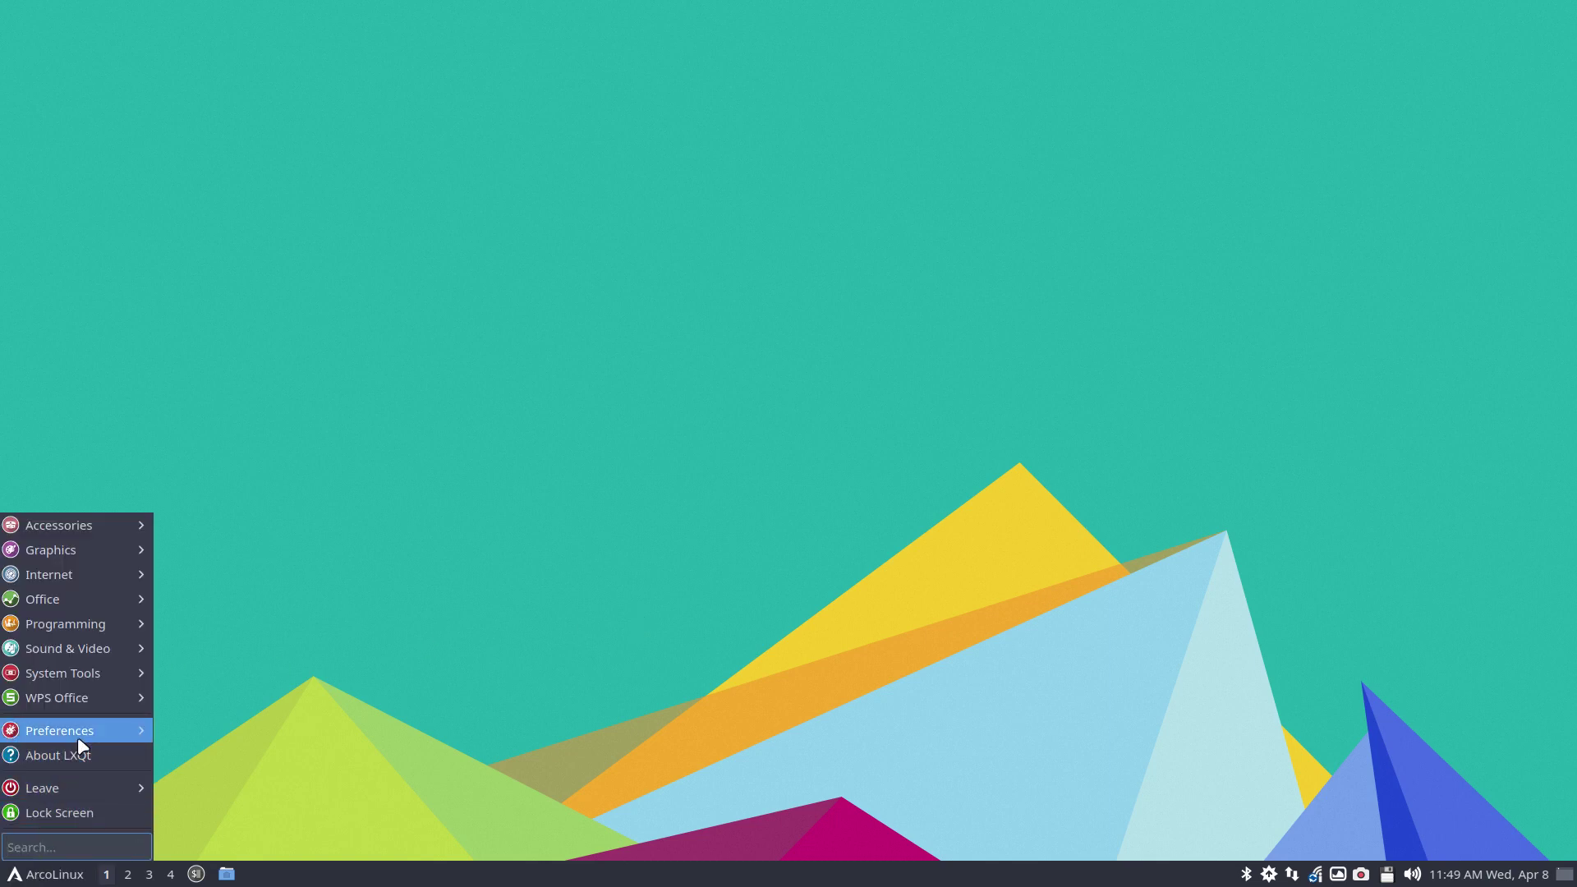
{"action": "mouse_move", "coordinate": [59, 731]}
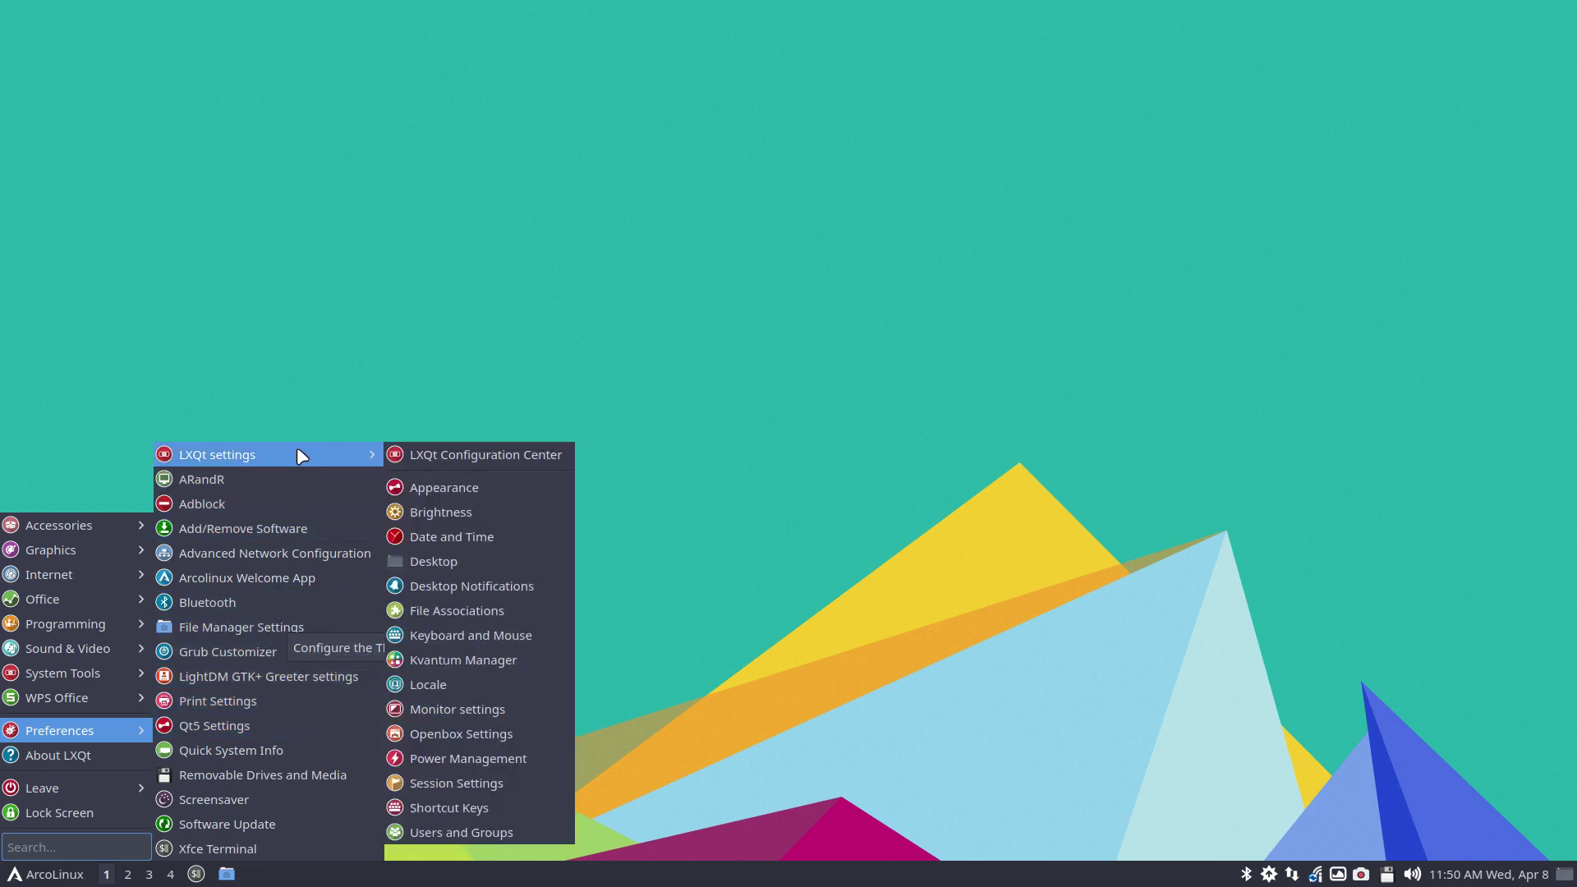
{"action": "mouse_move", "coordinate": [218, 455]}
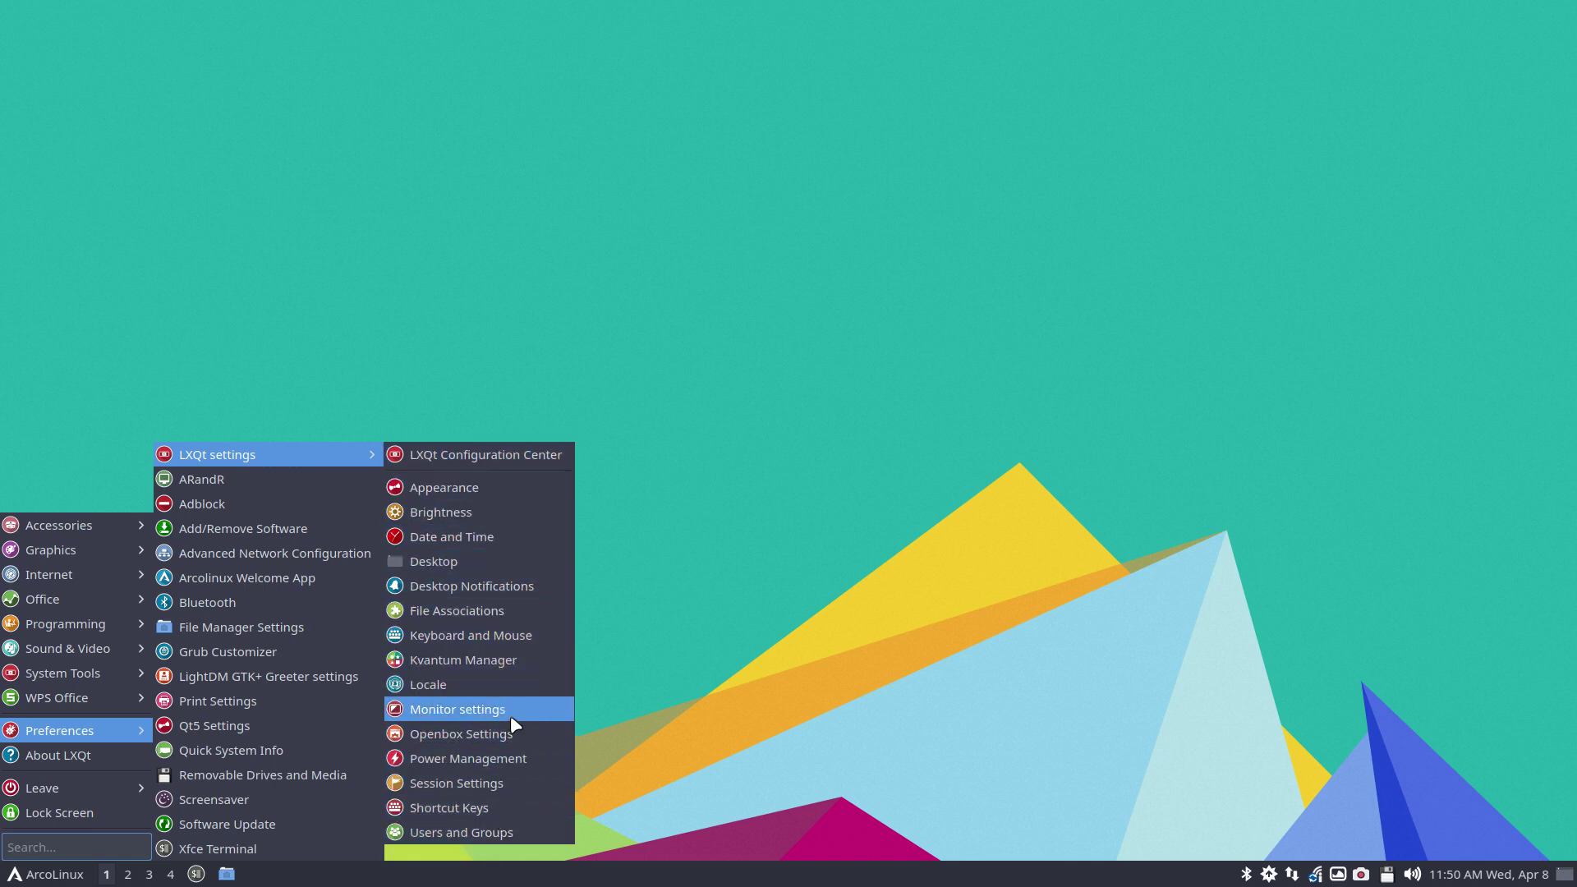
{"action": "left_click", "coordinate": [522, 456]}
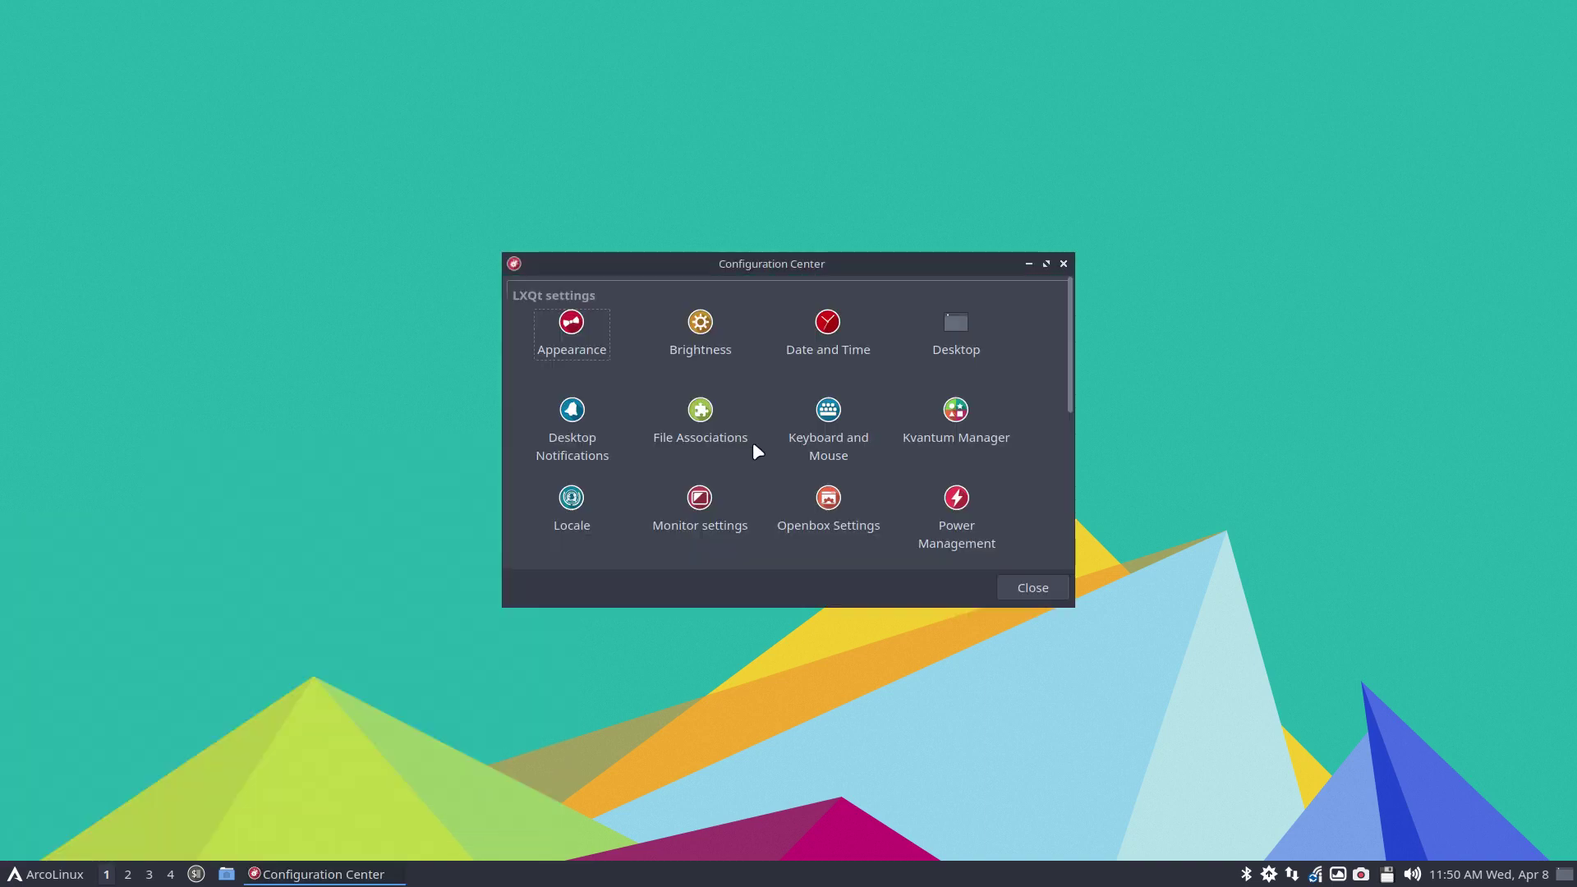
{"action": "scroll", "coordinate": [750, 543], "scroll_direction": "down", "scroll_amount": 5}
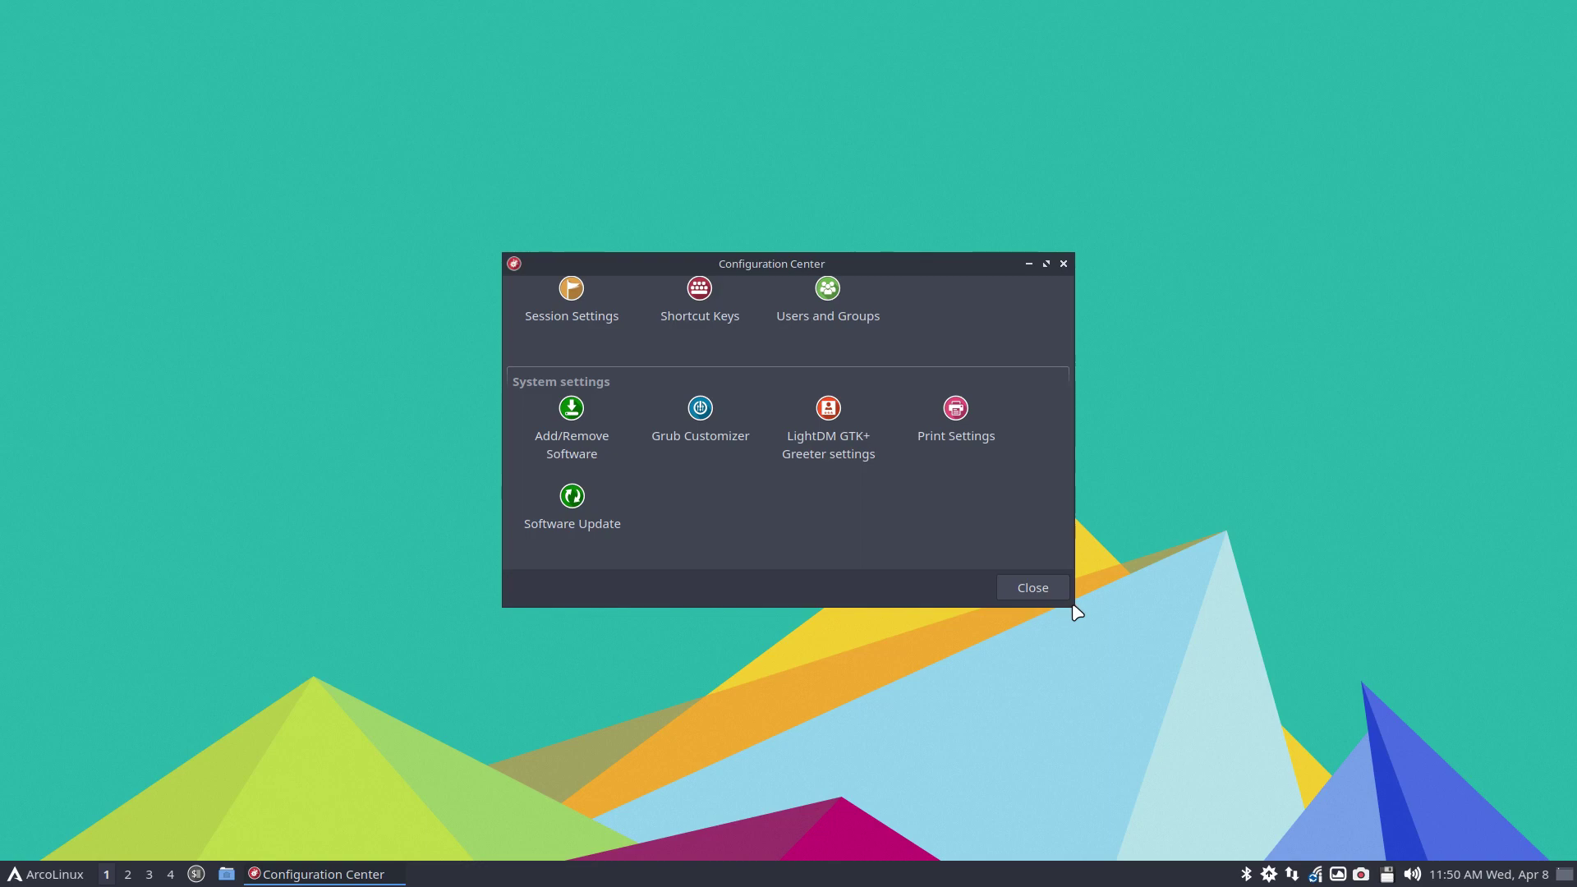
{"action": "left_click_drag", "start_coordinate": [981, 603], "coordinate": [976, 880]}
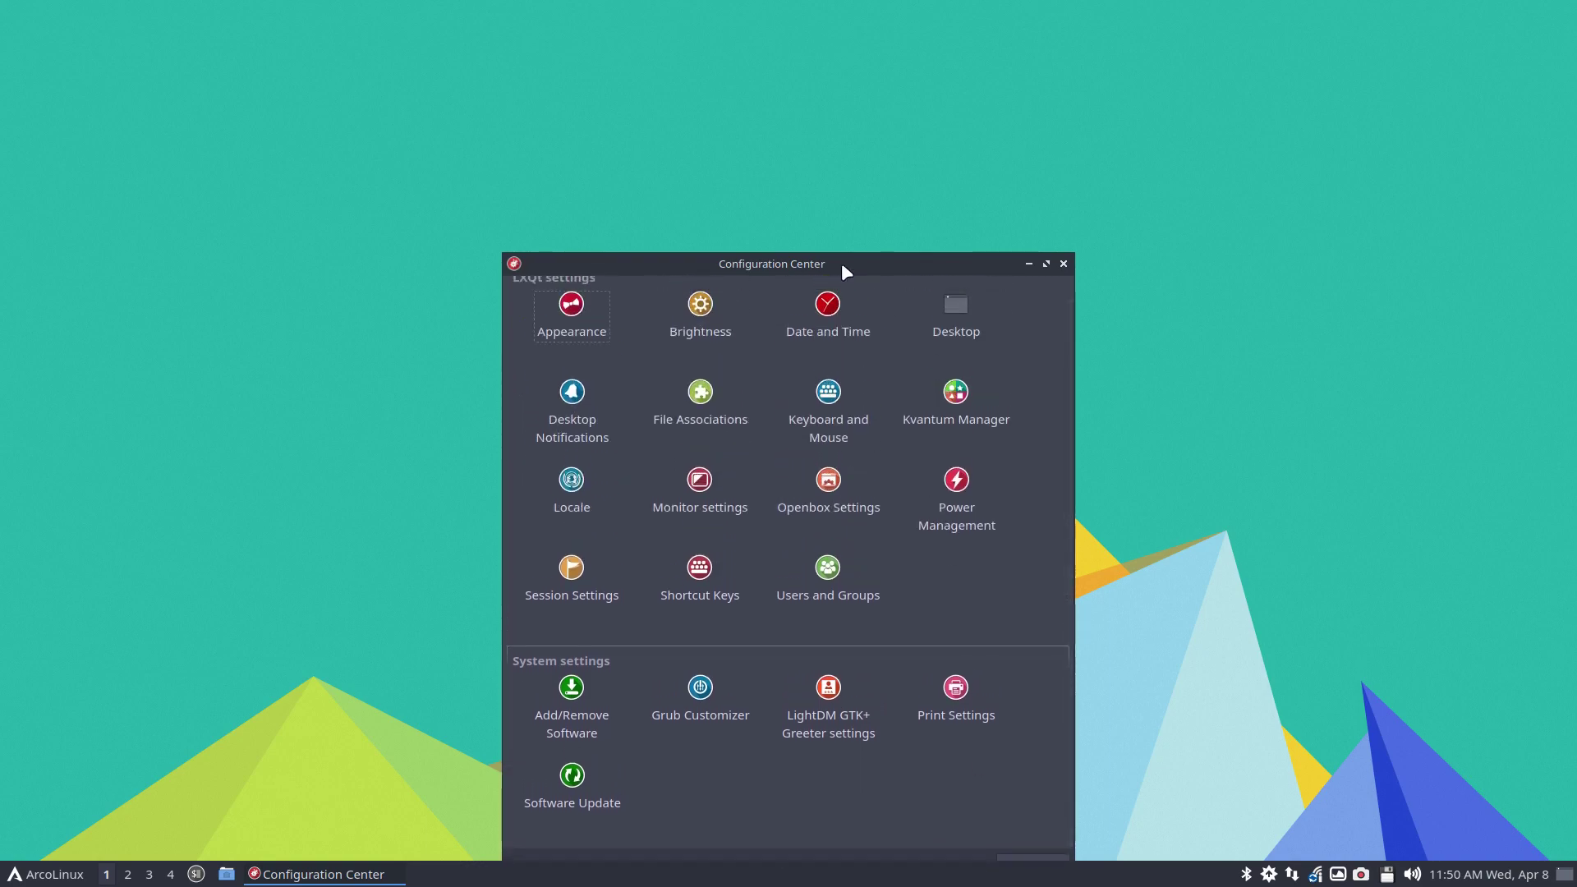
{"action": "left_click_drag", "start_coordinate": [842, 263], "coordinate": [838, 71]}
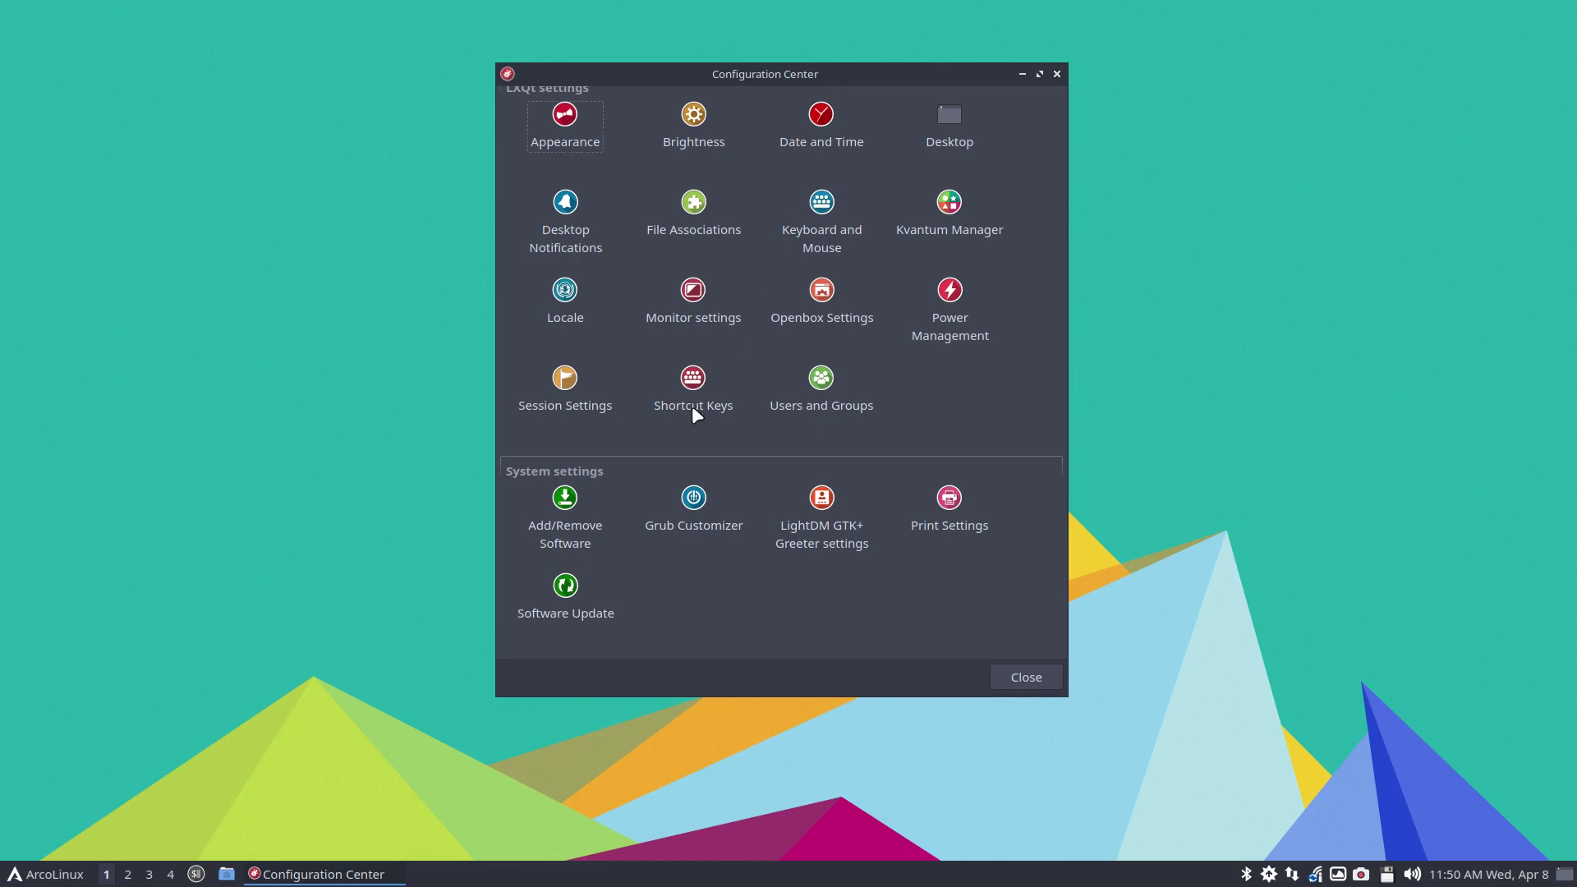
Launch Monitor Settings from the configuration center and reveal the fast display arrangement list.
{"action": "left_click", "coordinate": [696, 285]}
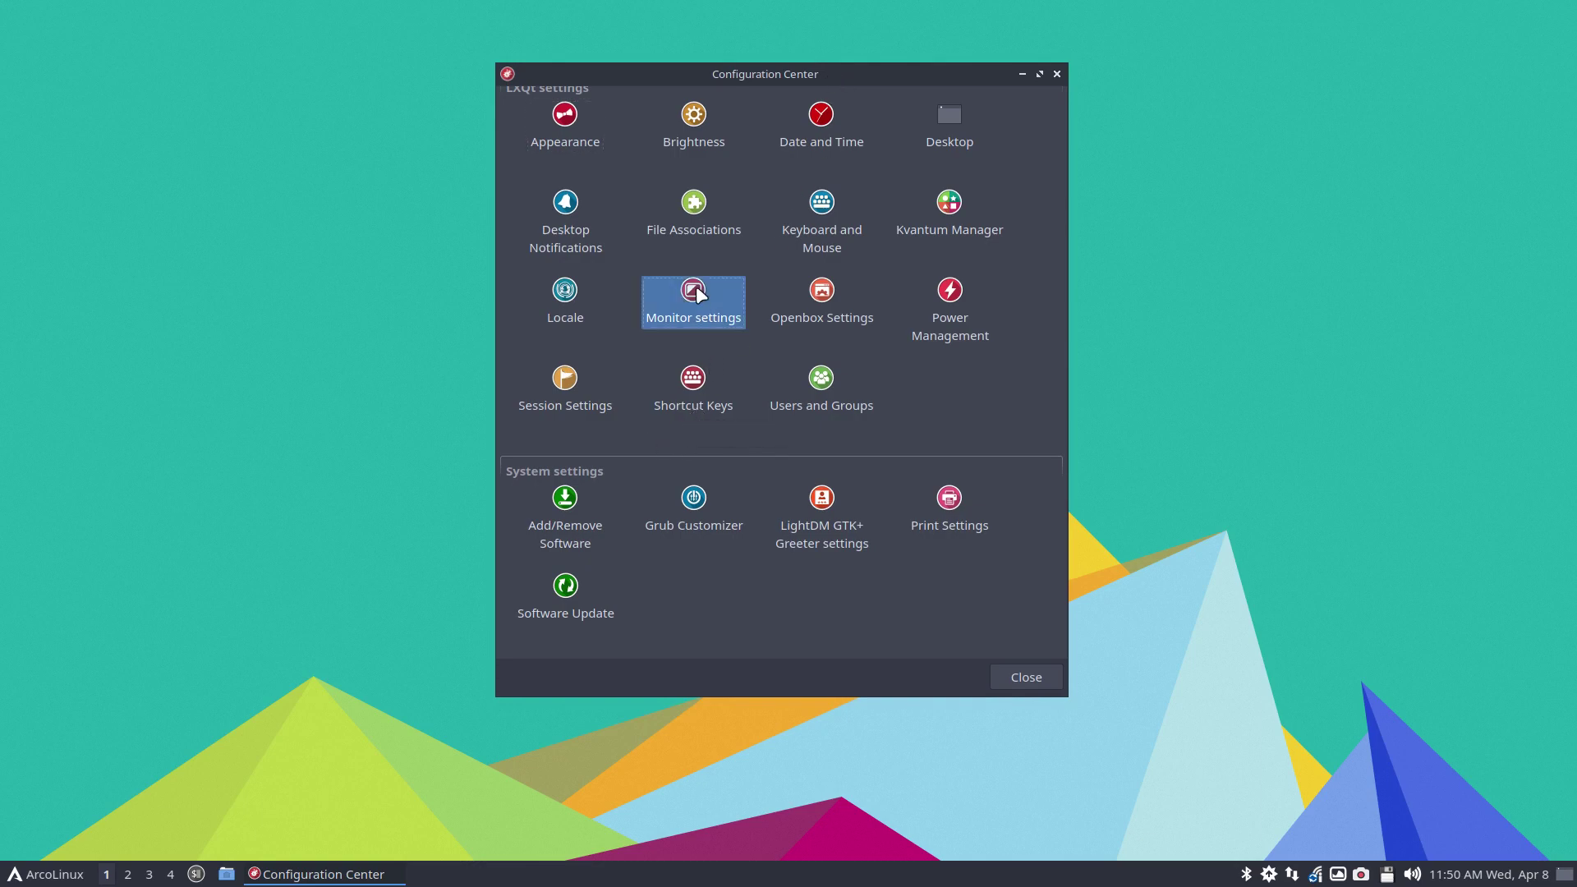
{"action": "left_click", "coordinate": [1056, 75]}
{"action": "left_click_drag", "start_coordinate": [775, 343], "coordinate": [728, 234]}
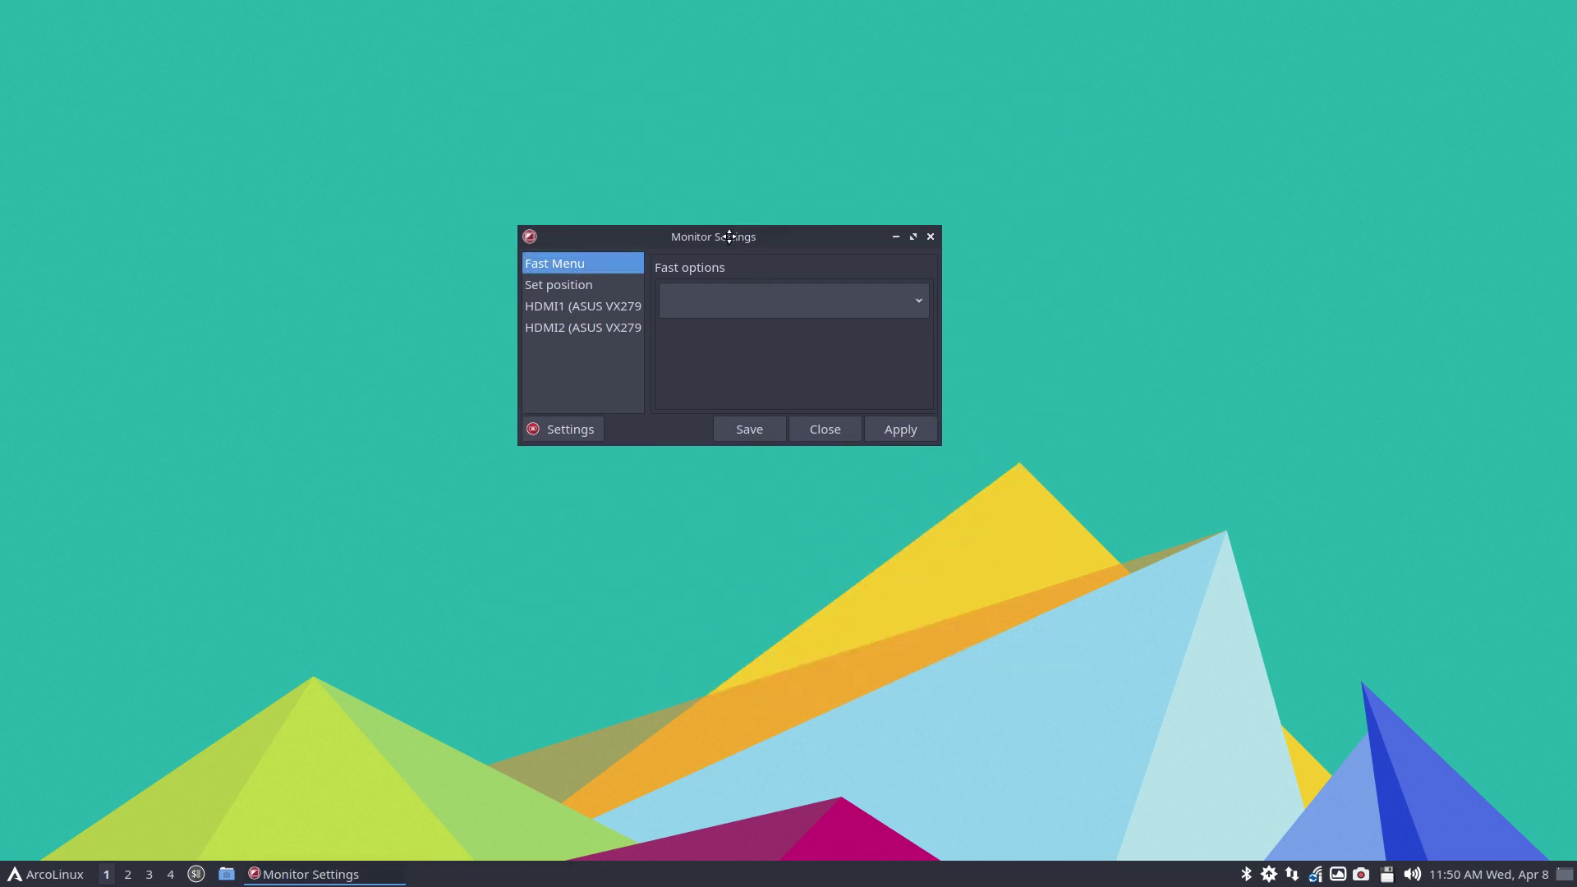
{"action": "left_click", "coordinate": [772, 302]}
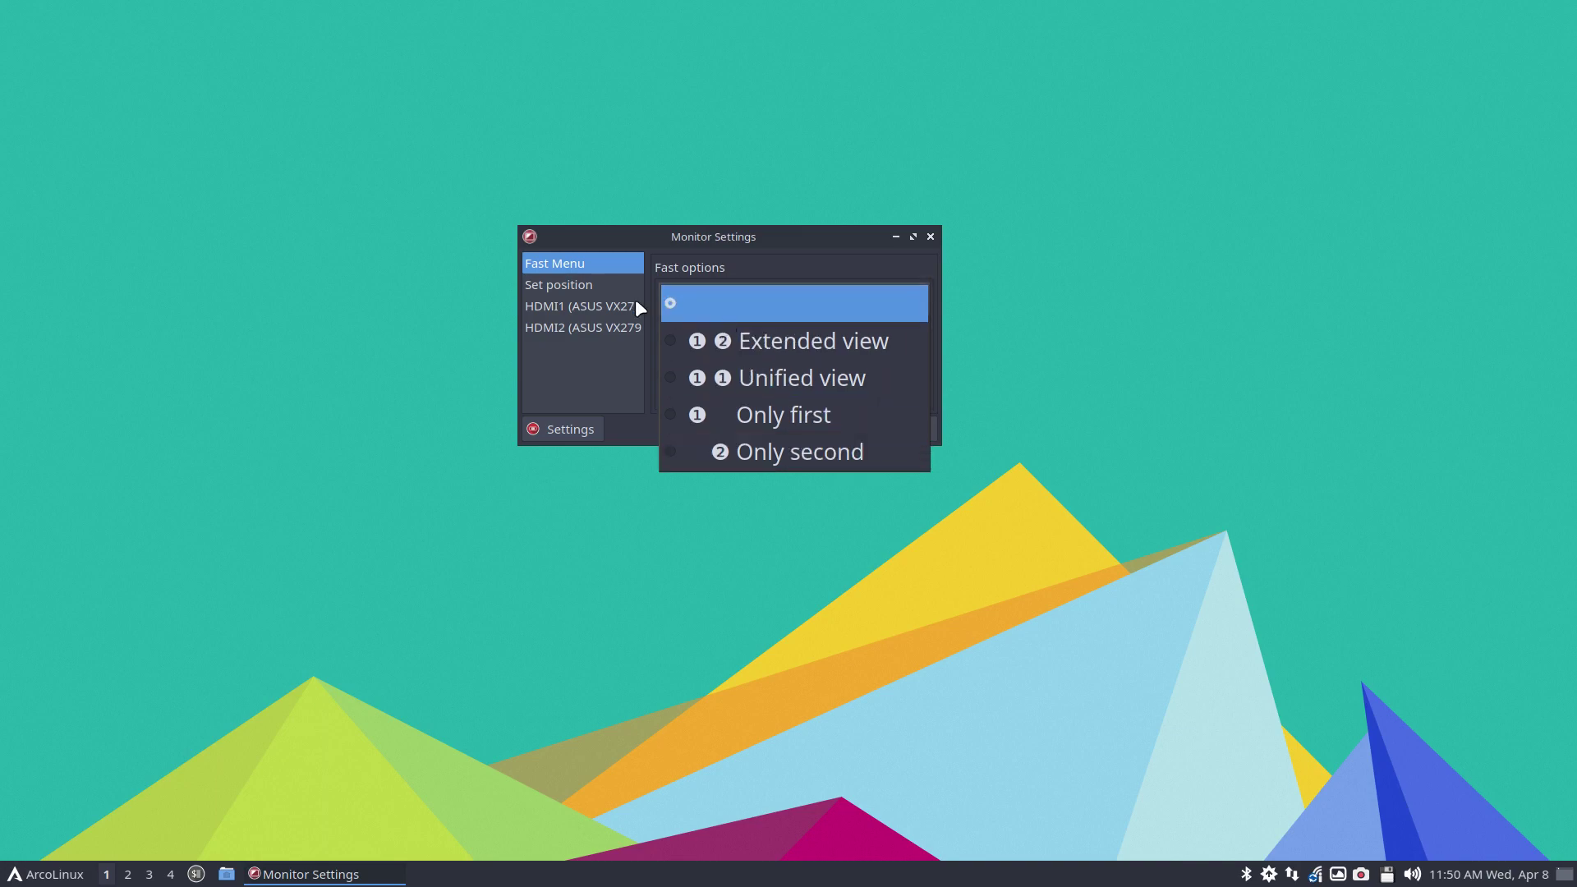
Inspect the HDMI1 and HDMI2 display pages and the Set position layout.
{"action": "left_click", "coordinate": [597, 304]}
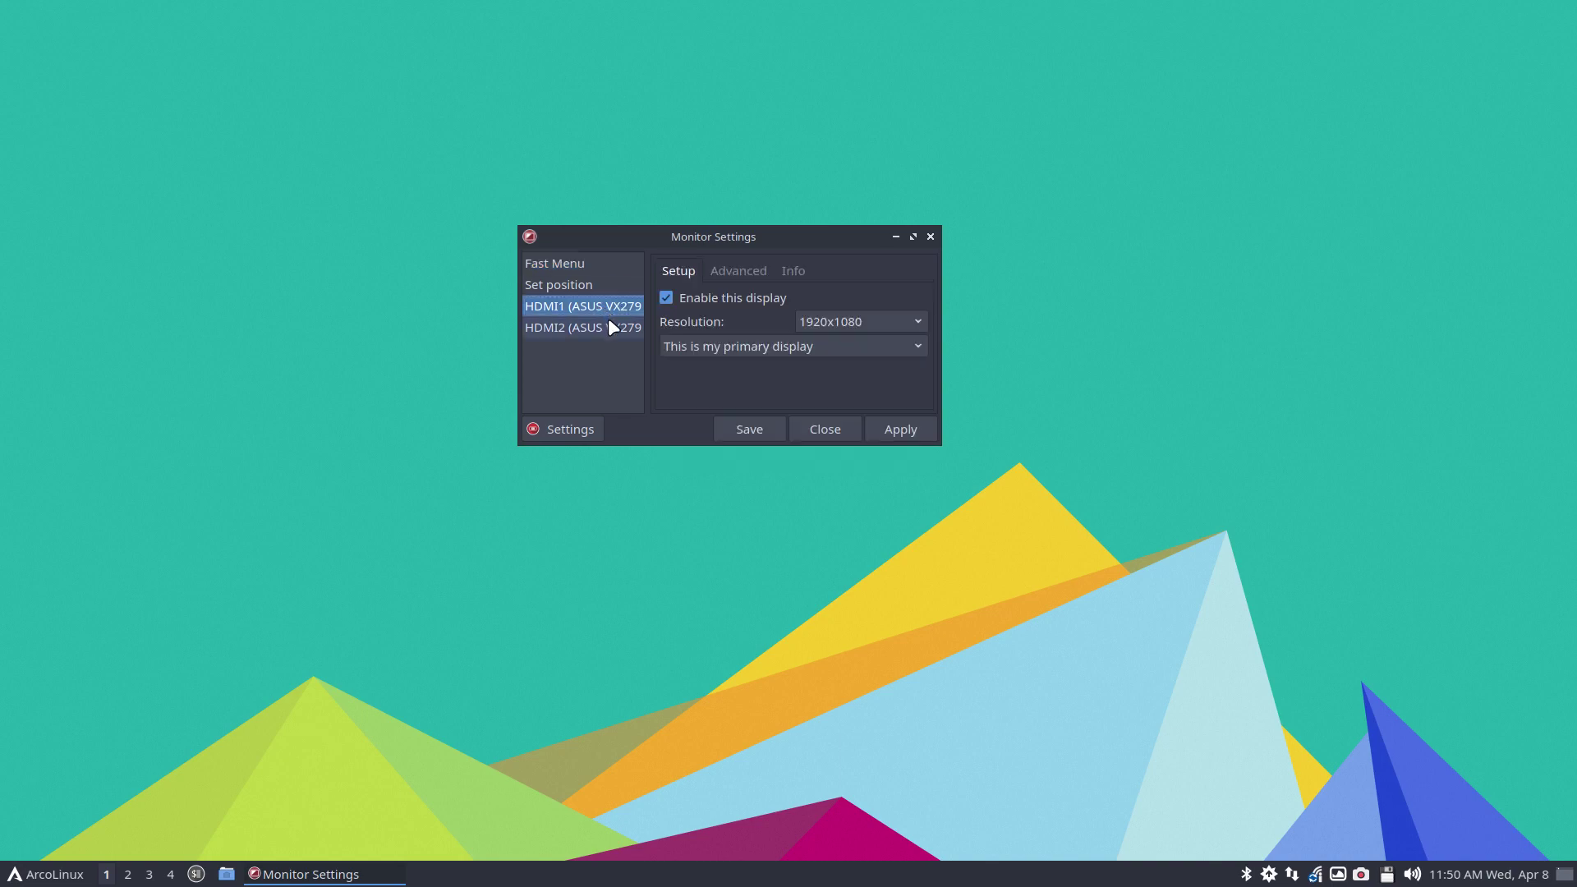
{"action": "left_click", "coordinate": [608, 320]}
{"action": "left_click", "coordinate": [607, 307]}
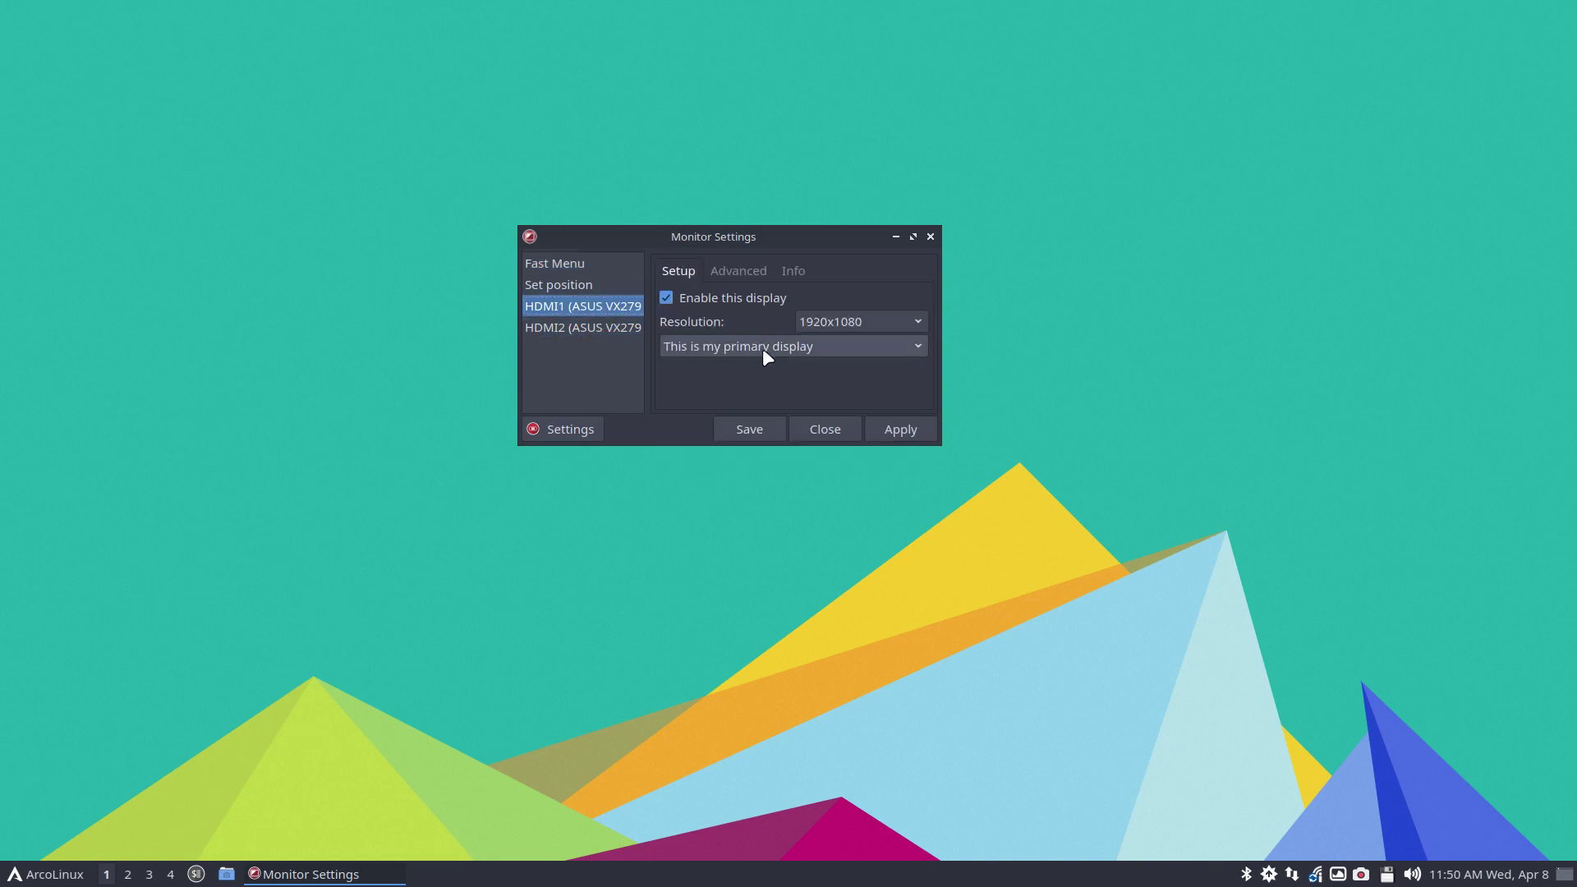
{"action": "left_click", "coordinate": [590, 328]}
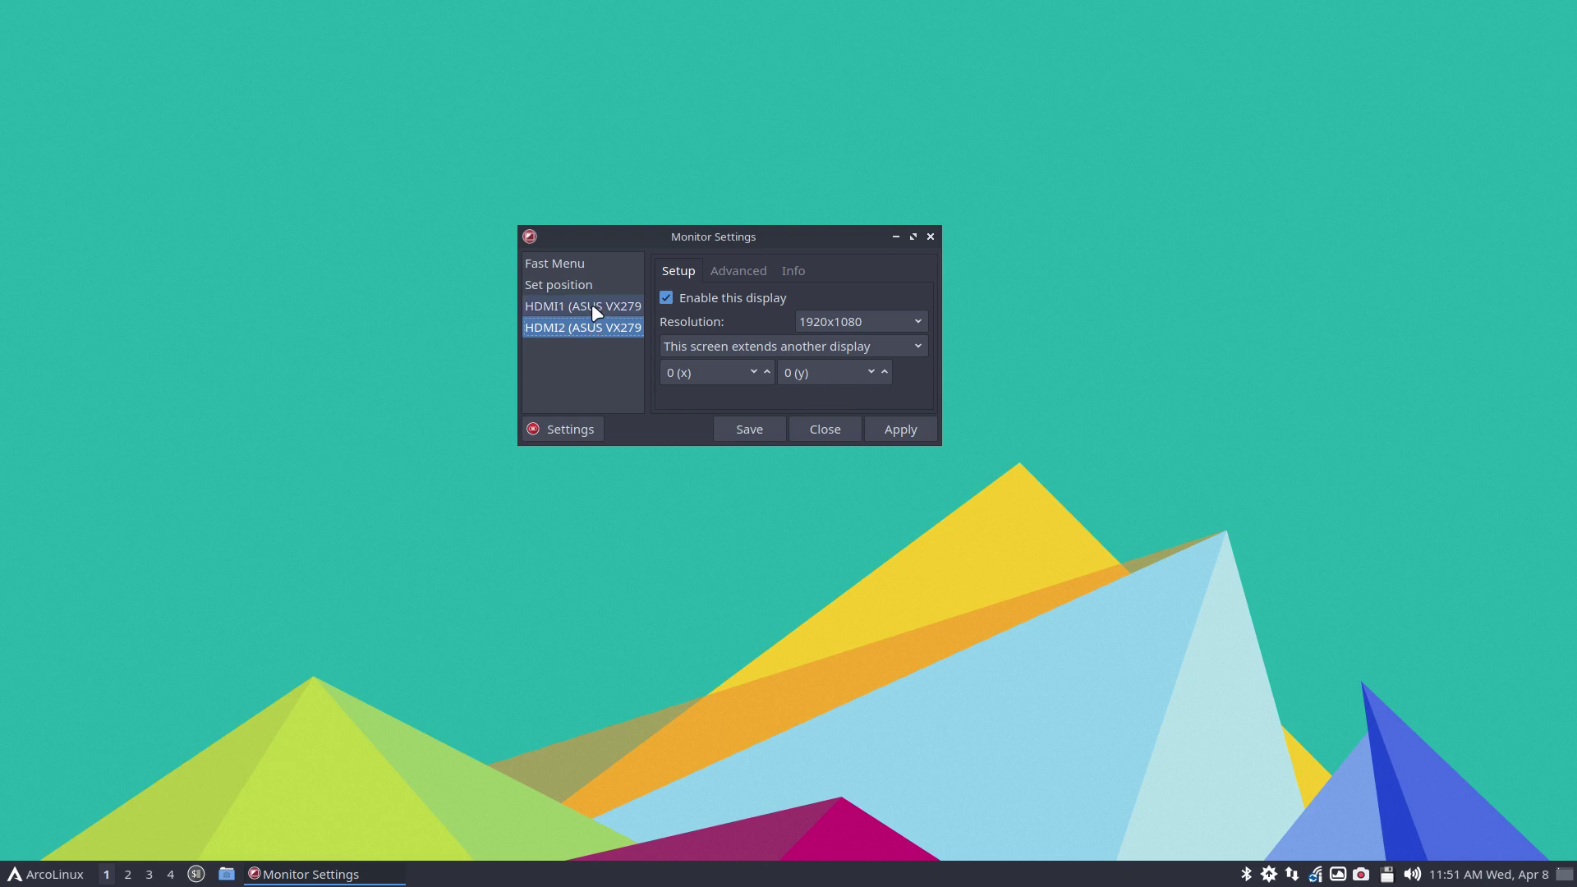
{"action": "left_click", "coordinate": [588, 288]}
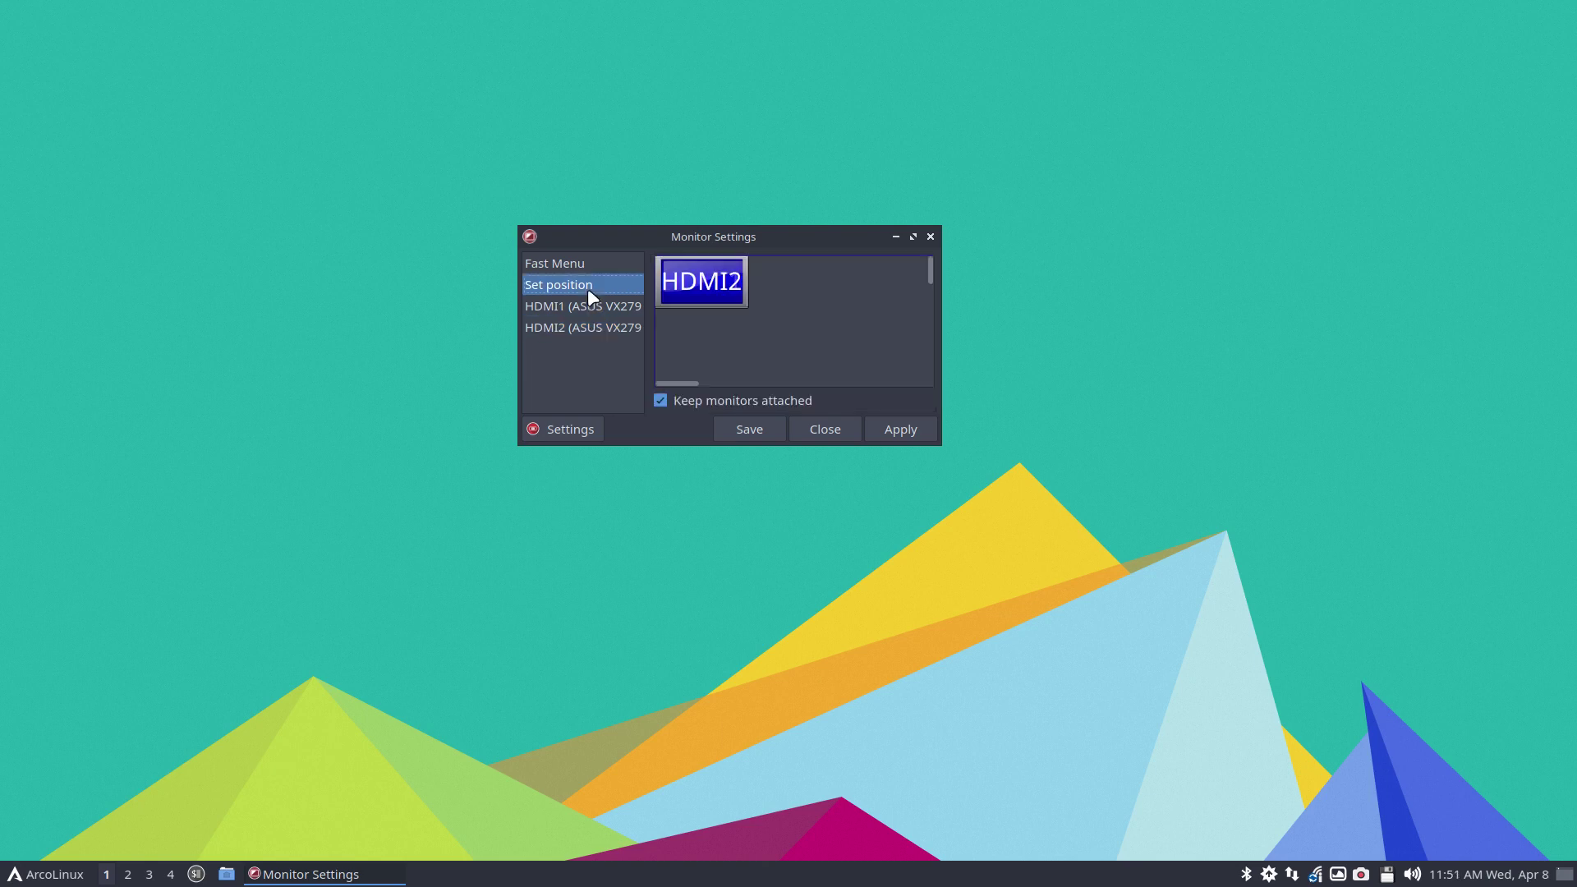
{"action": "left_click", "coordinate": [587, 264]}
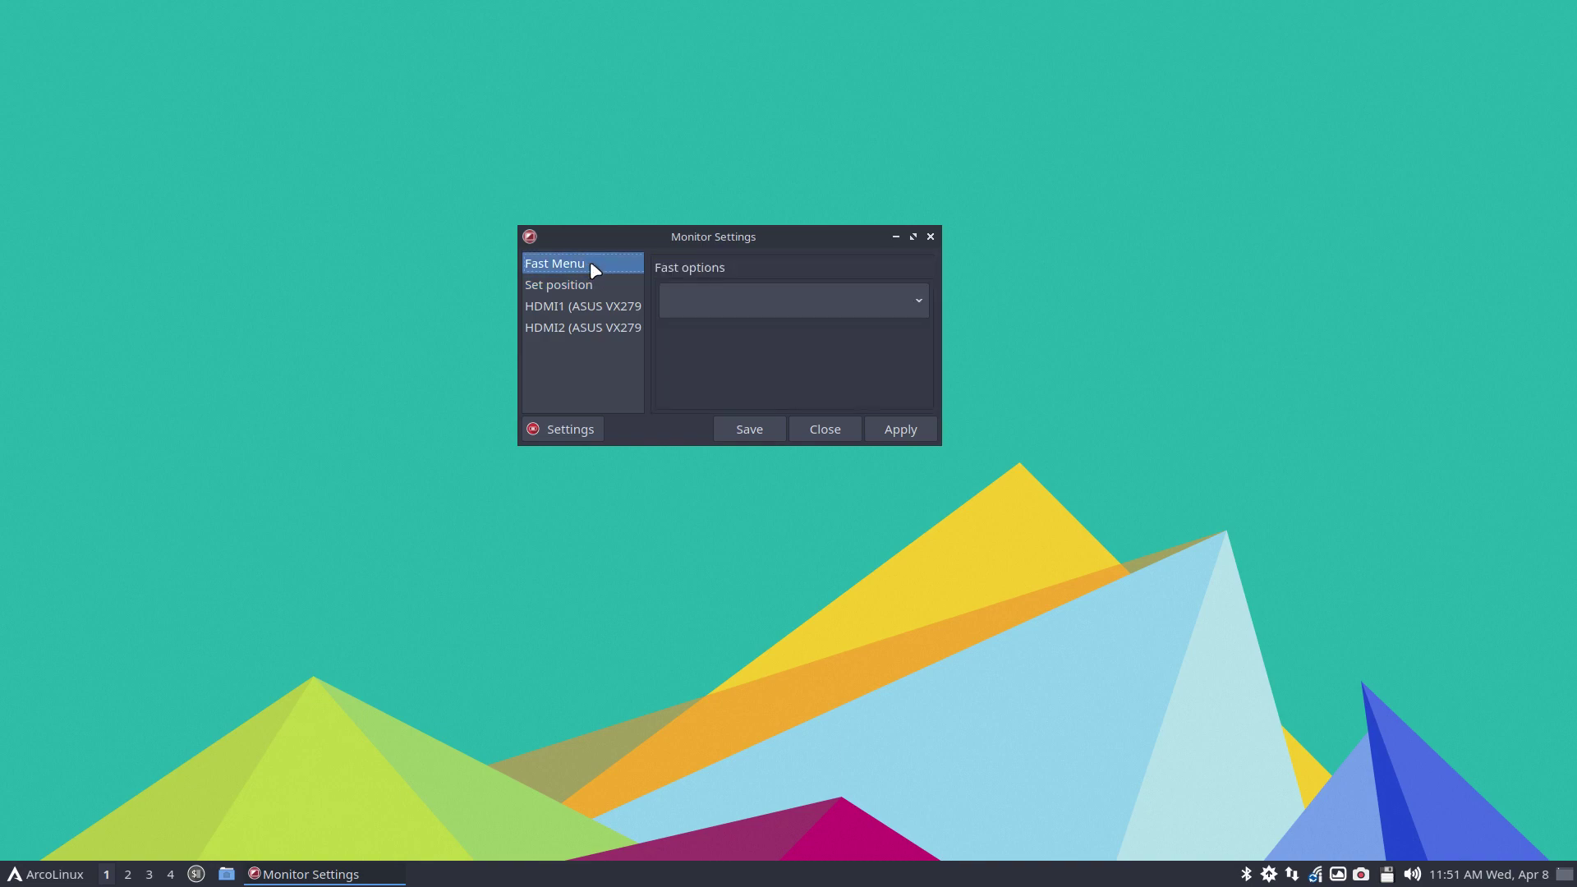
Choose Extended view in the Fast options dropdown for both displays.
{"action": "left_click", "coordinate": [688, 299]}
{"action": "left_click", "coordinate": [779, 347]}
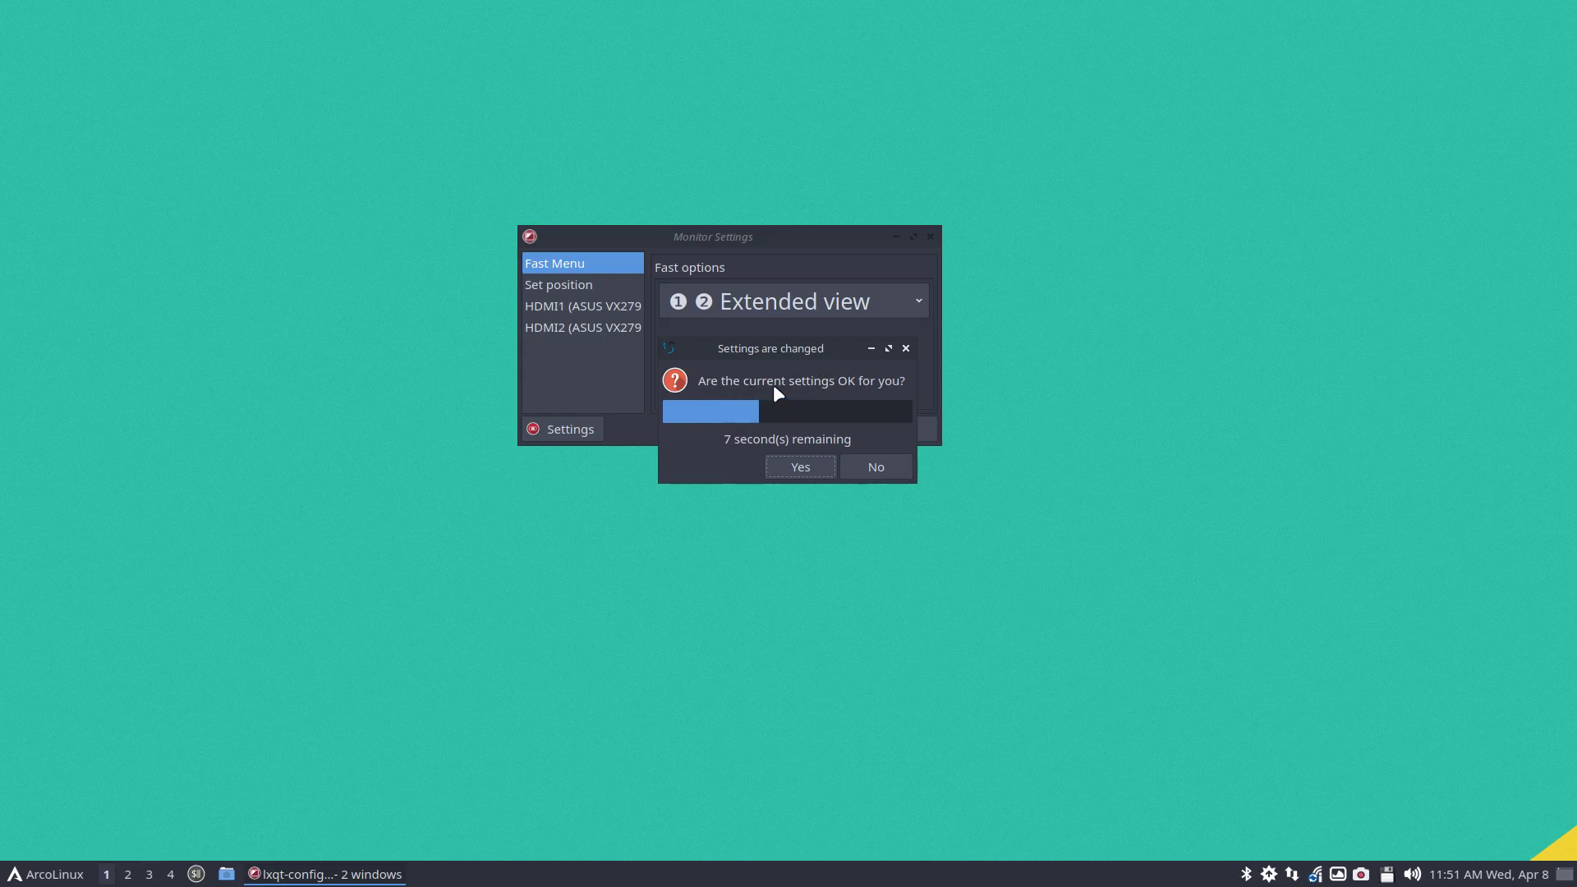
Confirm the extended view, apply and save the monitor configuration, then close Monitor Settings.
{"action": "left_click", "coordinate": [823, 469]}
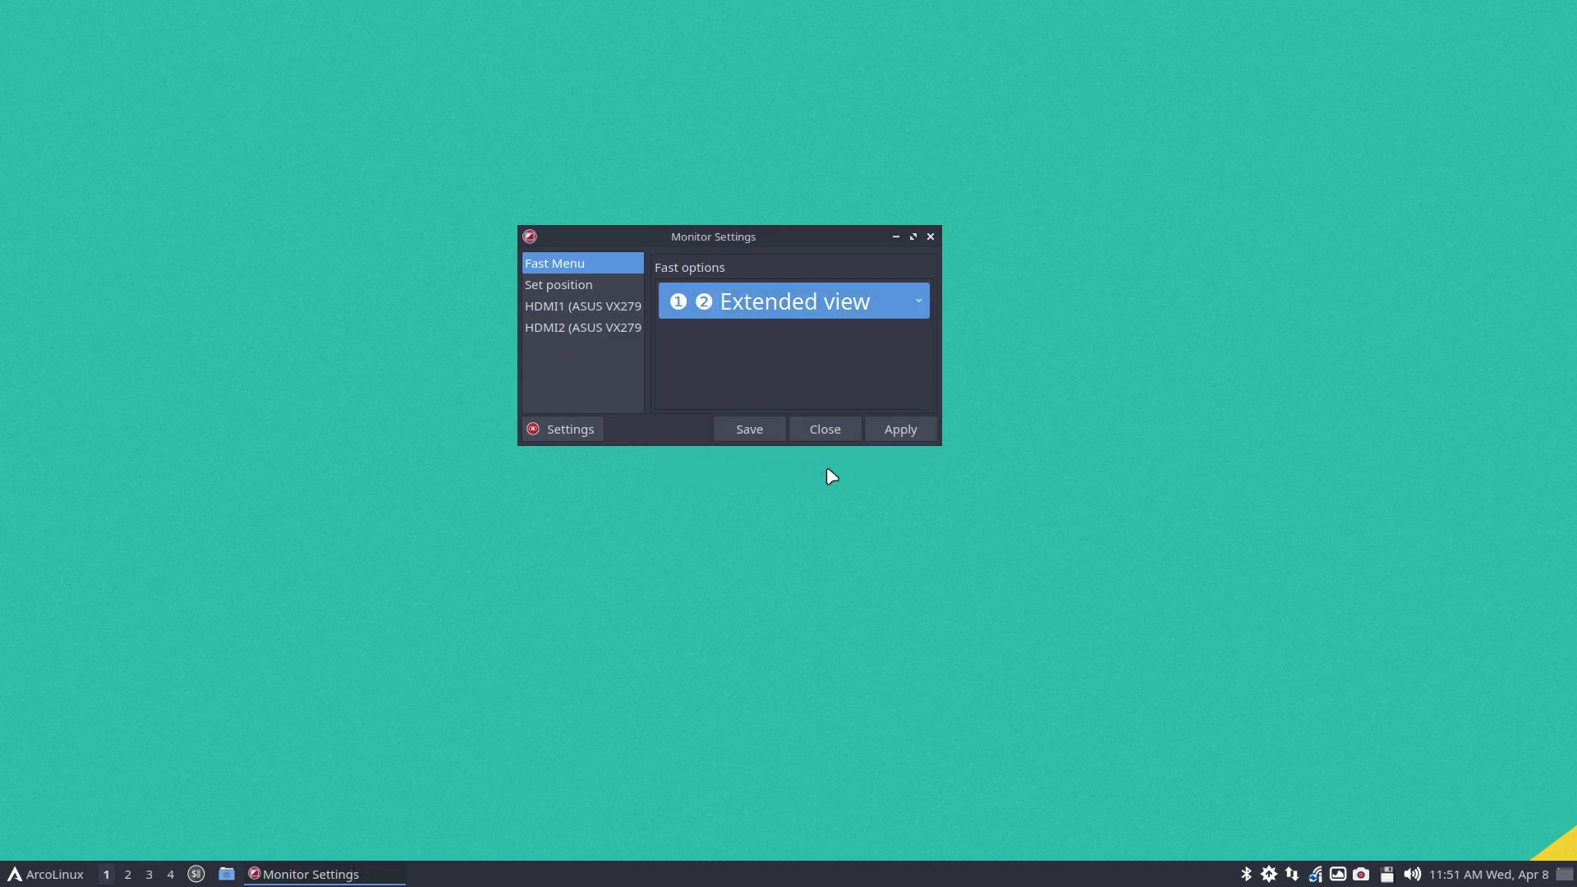
{"action": "left_click", "coordinate": [900, 430]}
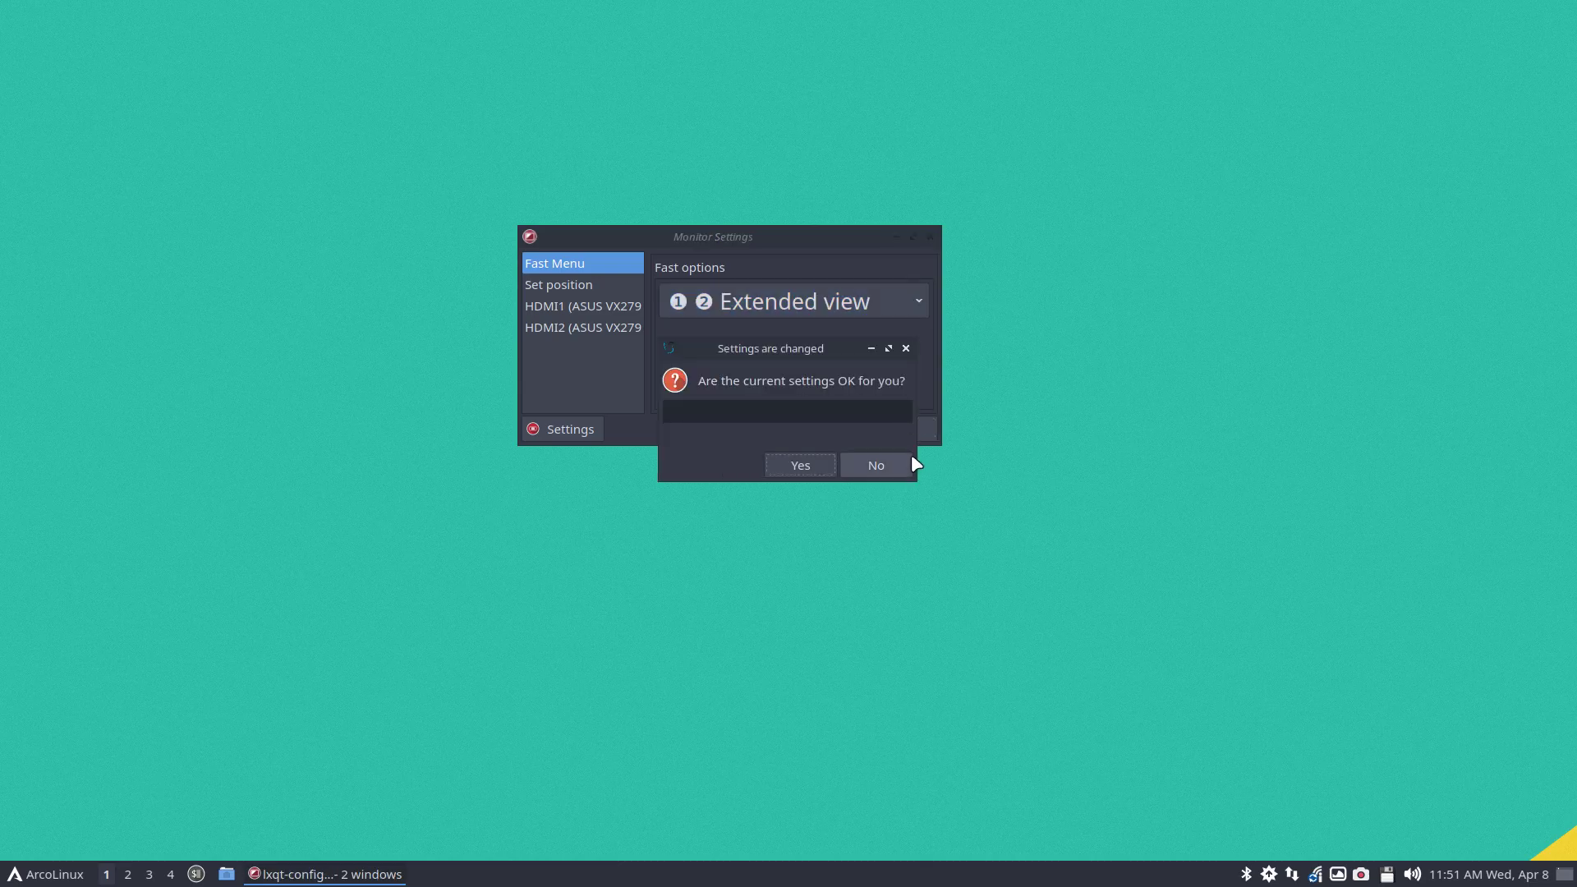
{"action": "left_click", "coordinate": [802, 466]}
{"action": "left_click", "coordinate": [758, 430]}
{"action": "left_click", "coordinate": [800, 467]}
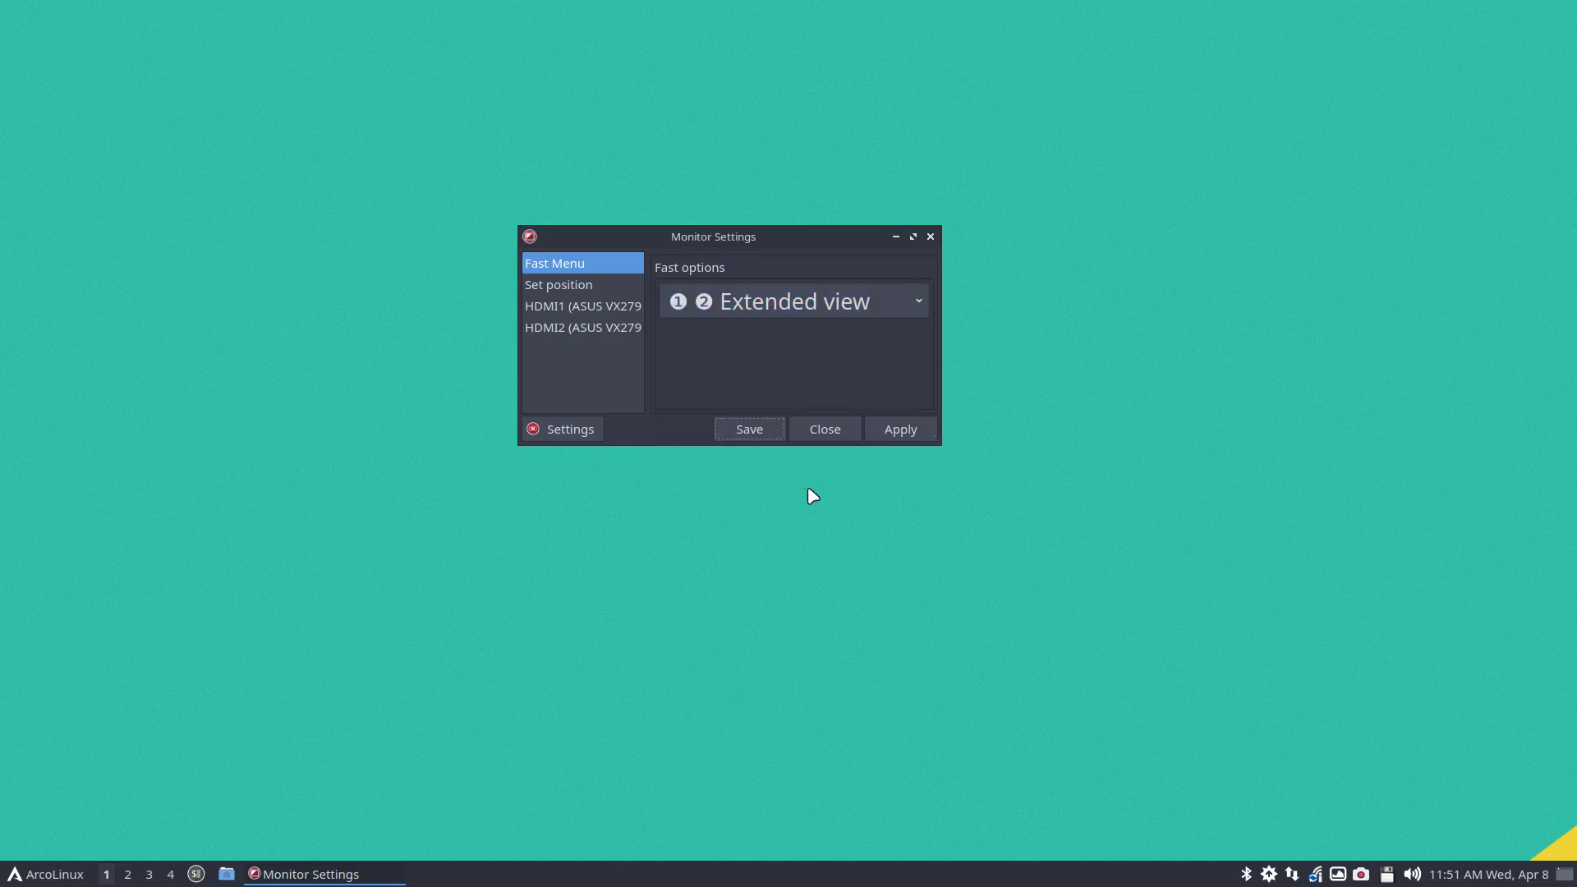
{"action": "left_click", "coordinate": [826, 430]}
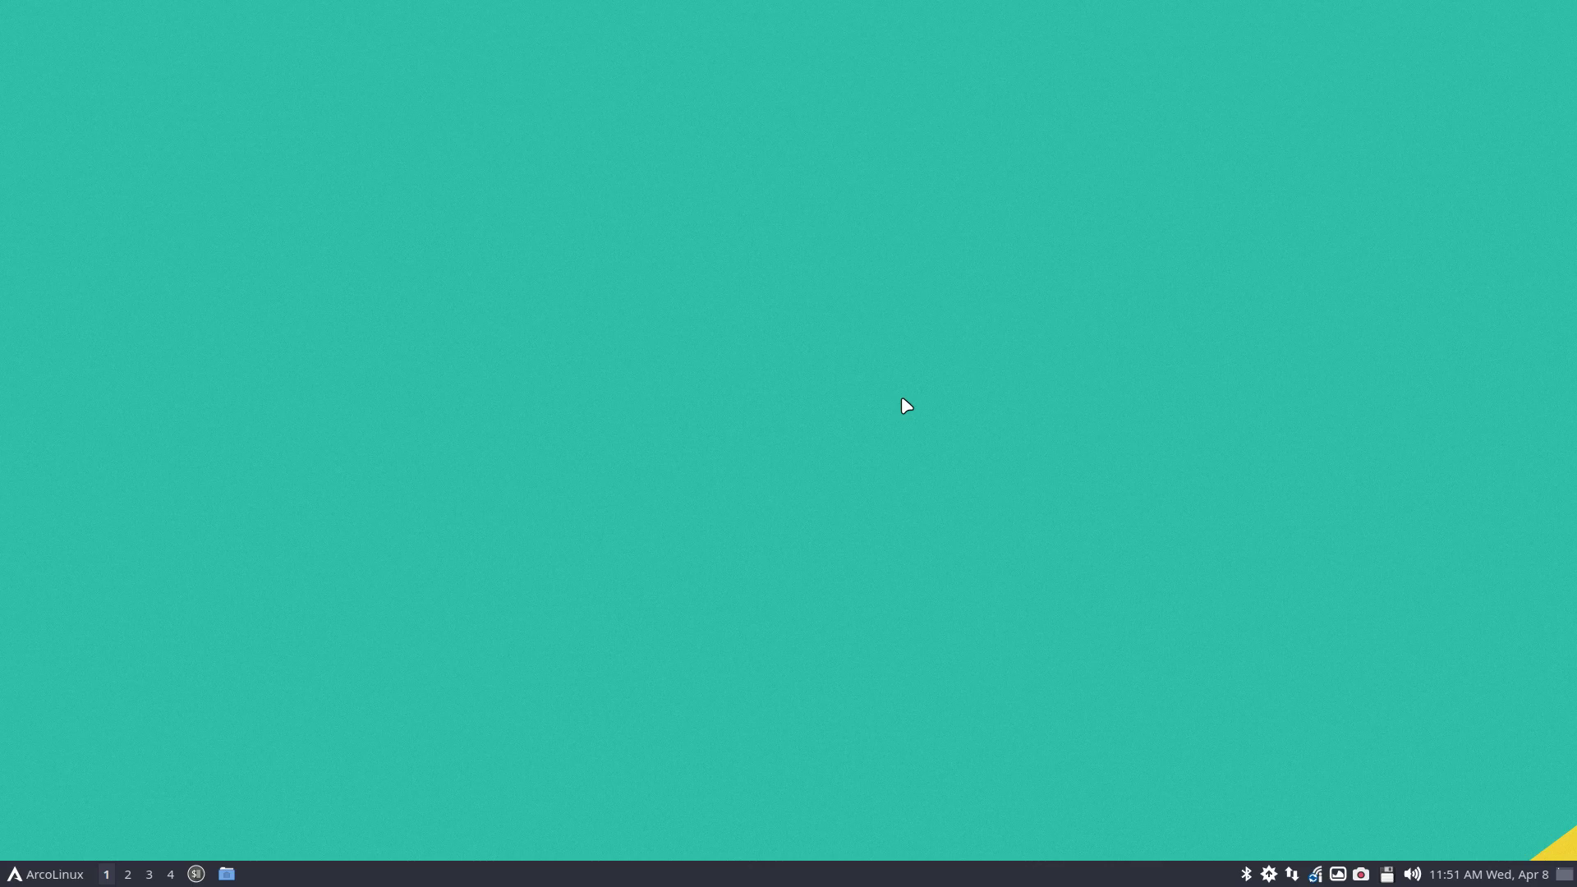
{"action": "key", "text": "F12"}
{"action": "type", "text": "sduo"}
{"action": "key", "text": "BackSpace"}
{"action": "key", "text": "BackSpace"}
{"action": "key", "text": "BackSpace"}
{"action": "type", "text": "udo pacman -R arcolinux-l"}
{"action": "type", "text": "s"}
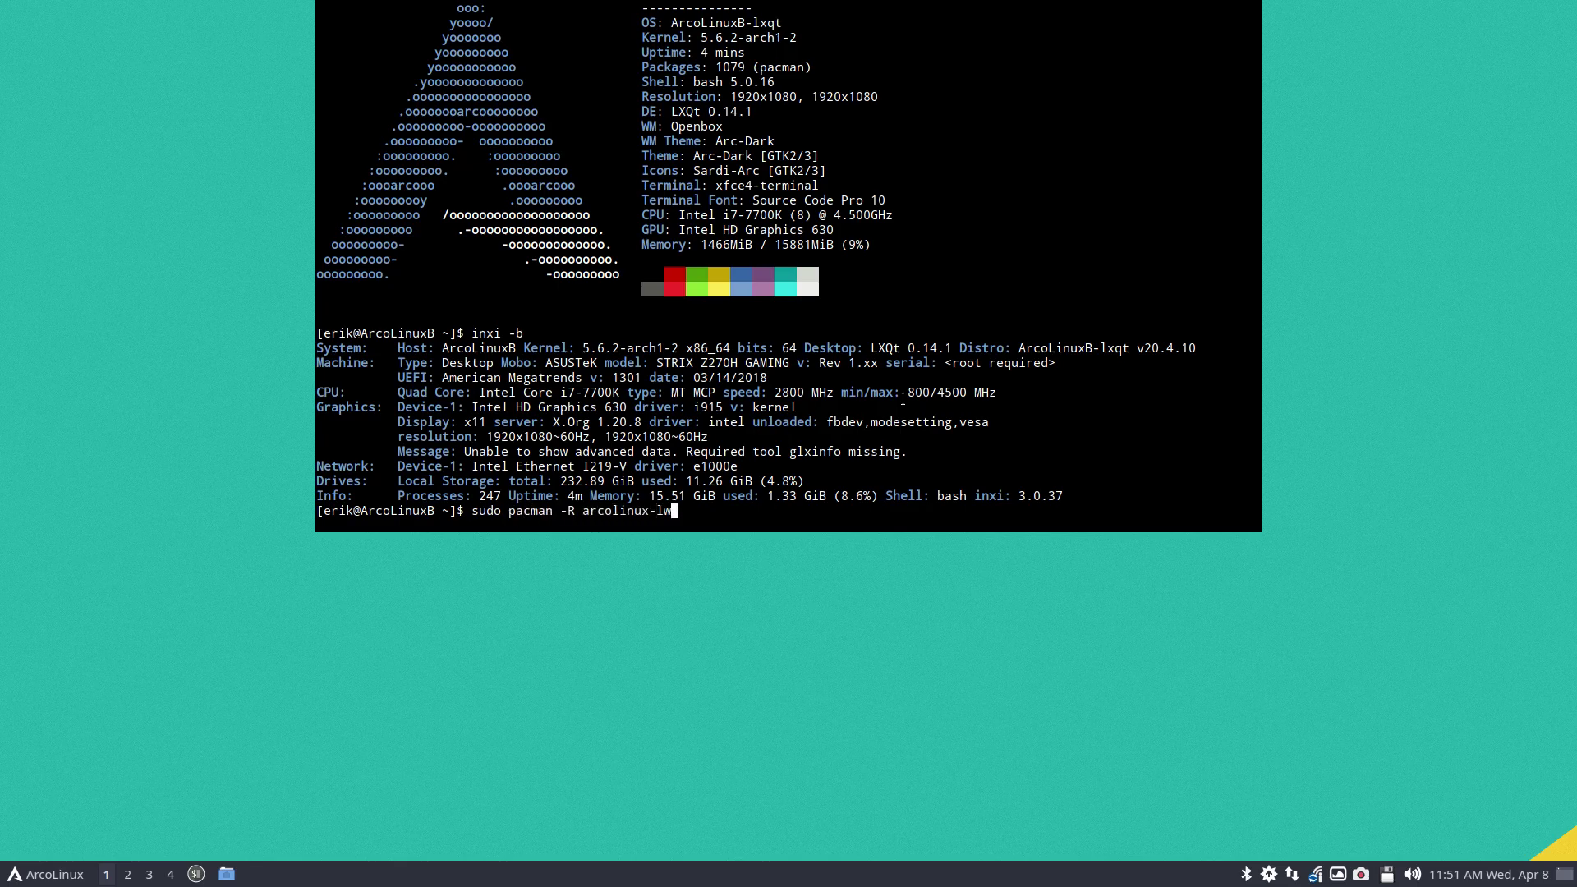
{"action": "type", "text": "qt-"}
{"action": "key", "text": "Tab"}
{"action": "key", "text": "Tab"}
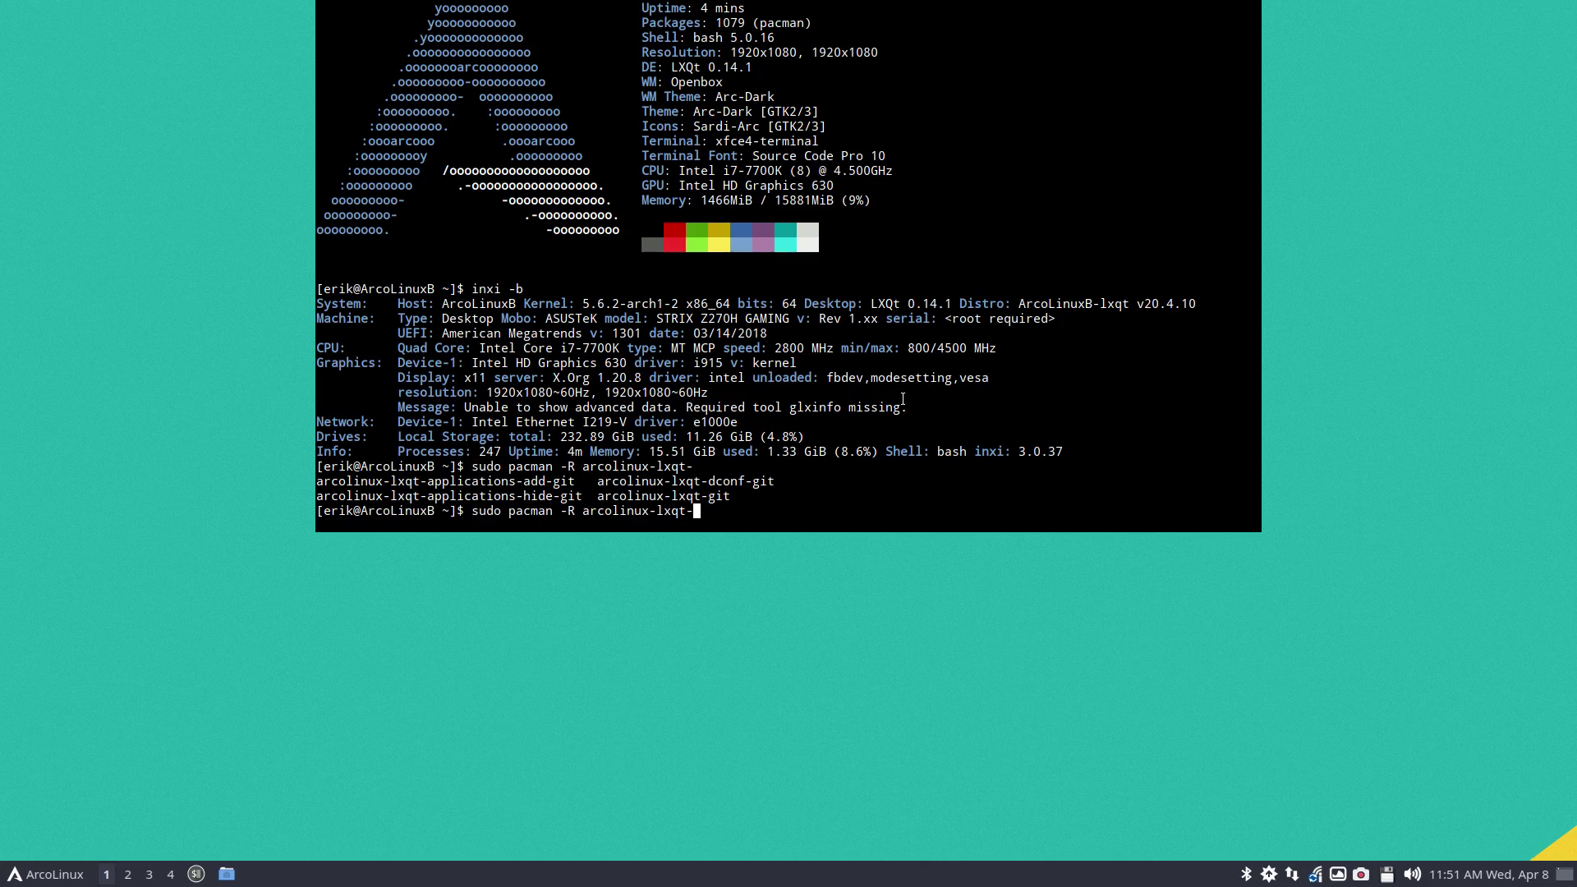
{"action": "key", "text": "BackSpace"}
{"action": "key", "text": "BackSpace"}
{"action": "key", "text": "BackSpace"}
{"action": "key", "text": "BackSpace"}
{"action": "key", "text": "BackSpace"}
{"action": "type", "text": "wall"}
{"action": "key", "text": "Tab"}
{"action": "key", "text": "Tab"}
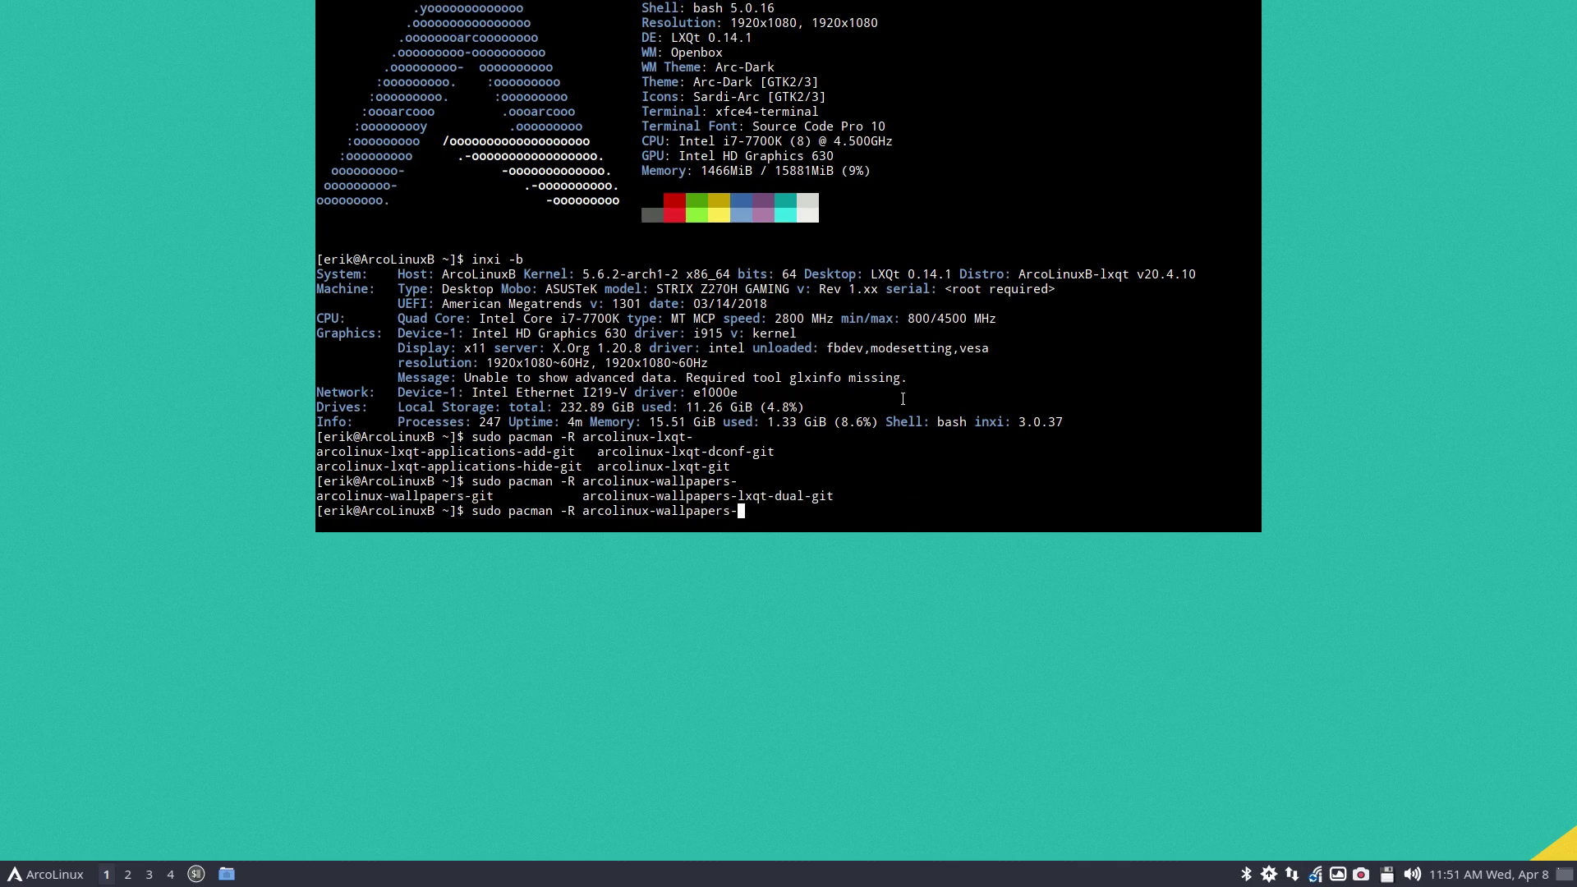
{"action": "type", "text": "lx"}
{"action": "key", "text": "Tab"}
{"action": "key", "text": "F12"}
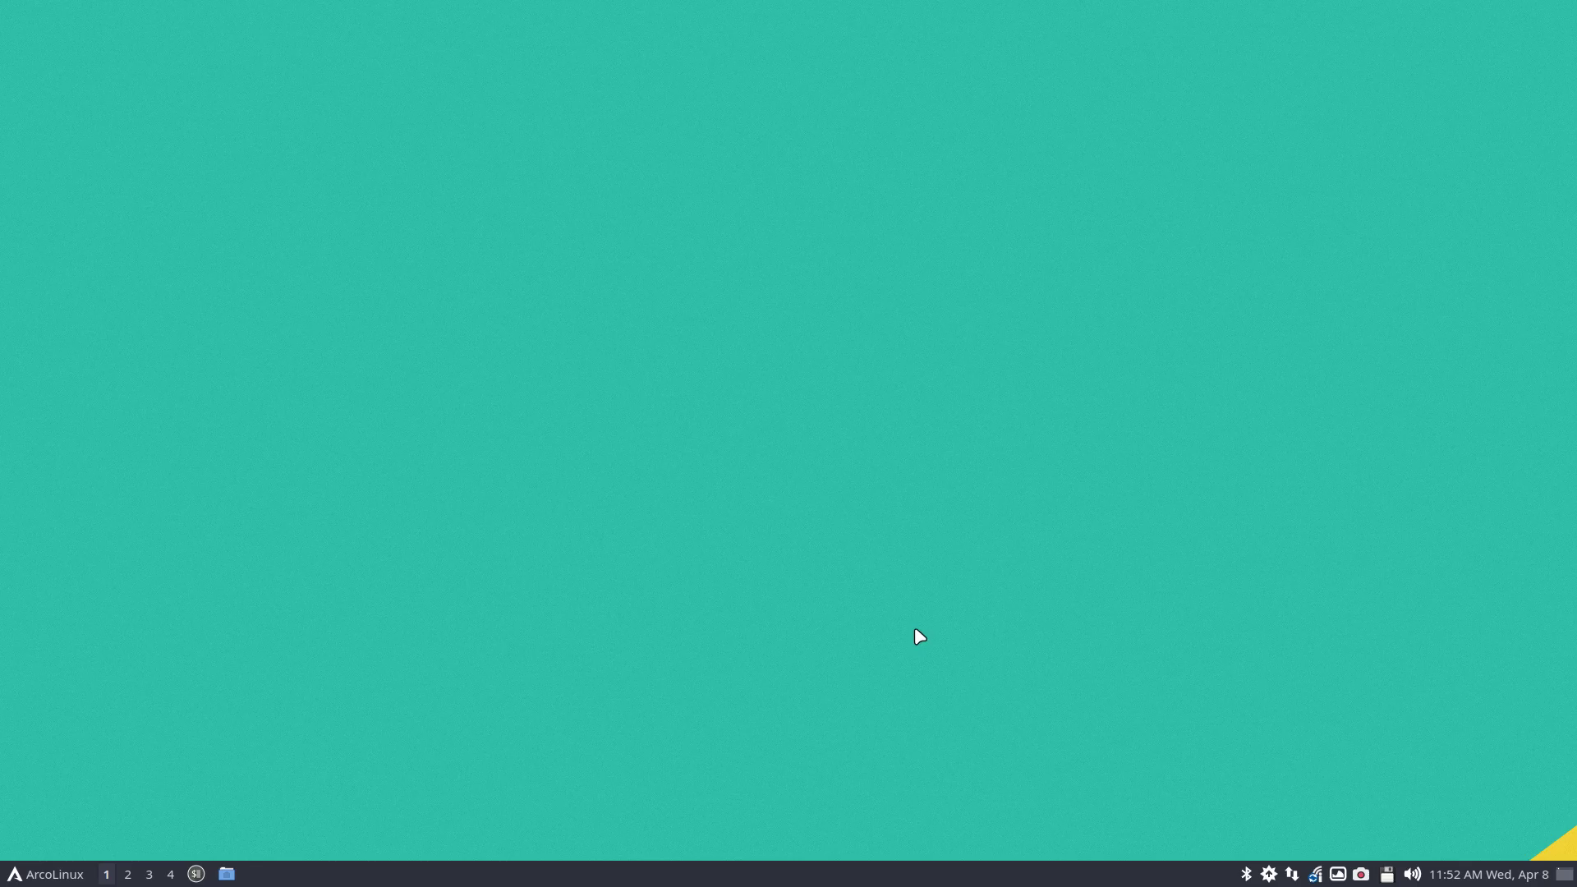
In Desktop Preferences keep the arcolinux-lxqt-dual slideshow enabled, randomized every 5 minutes, and apply it.
{"action": "right_click", "coordinate": [811, 567]}
{"action": "left_click", "coordinate": [885, 562]}
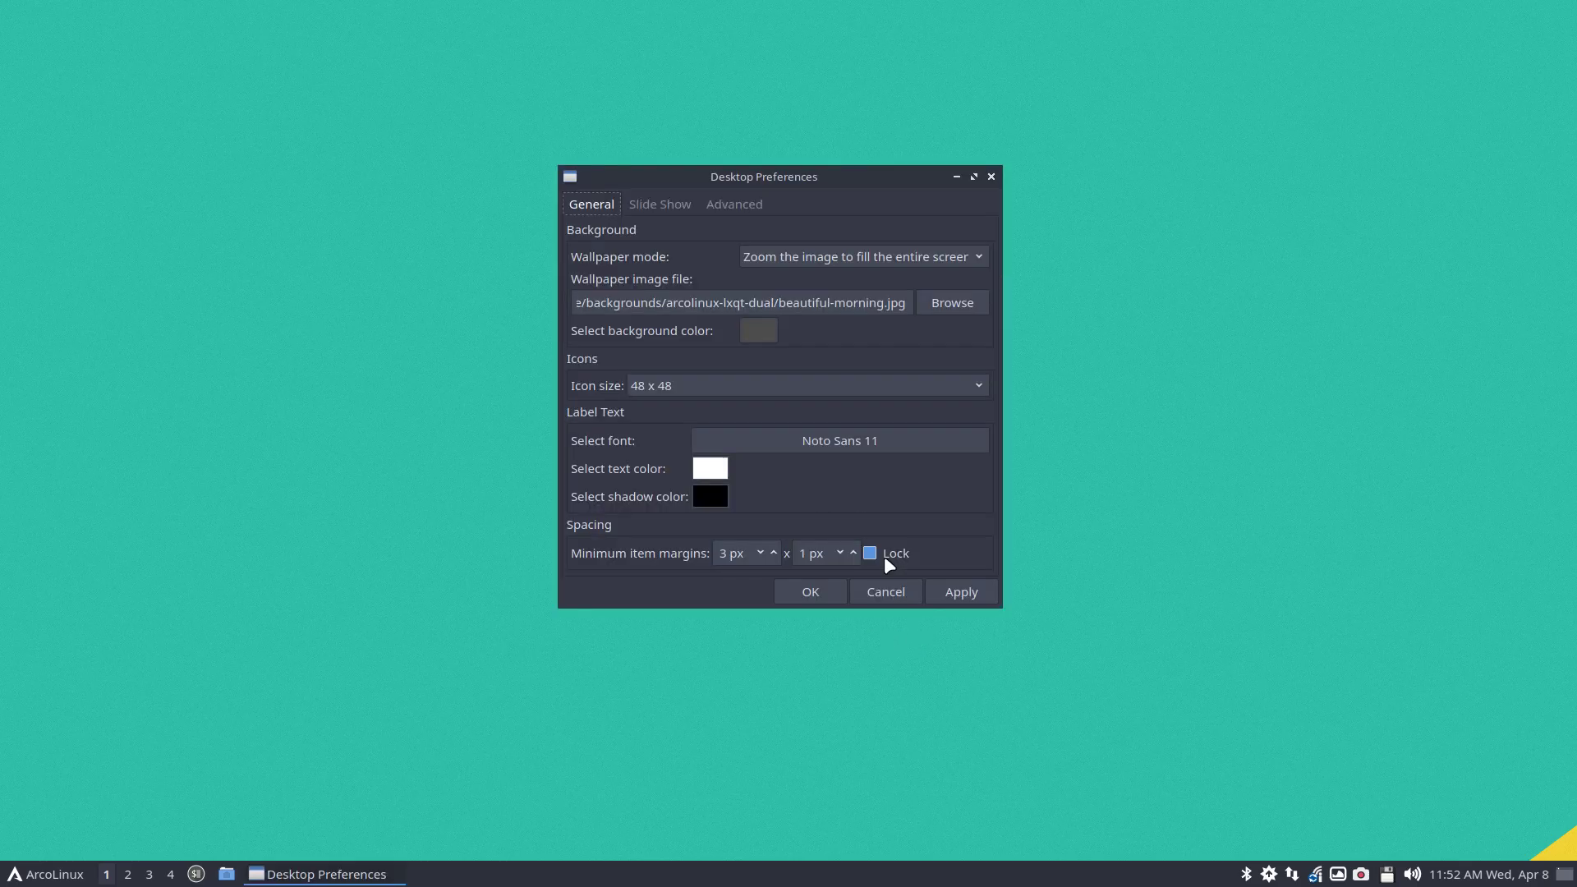
{"action": "left_click", "coordinate": [660, 204]}
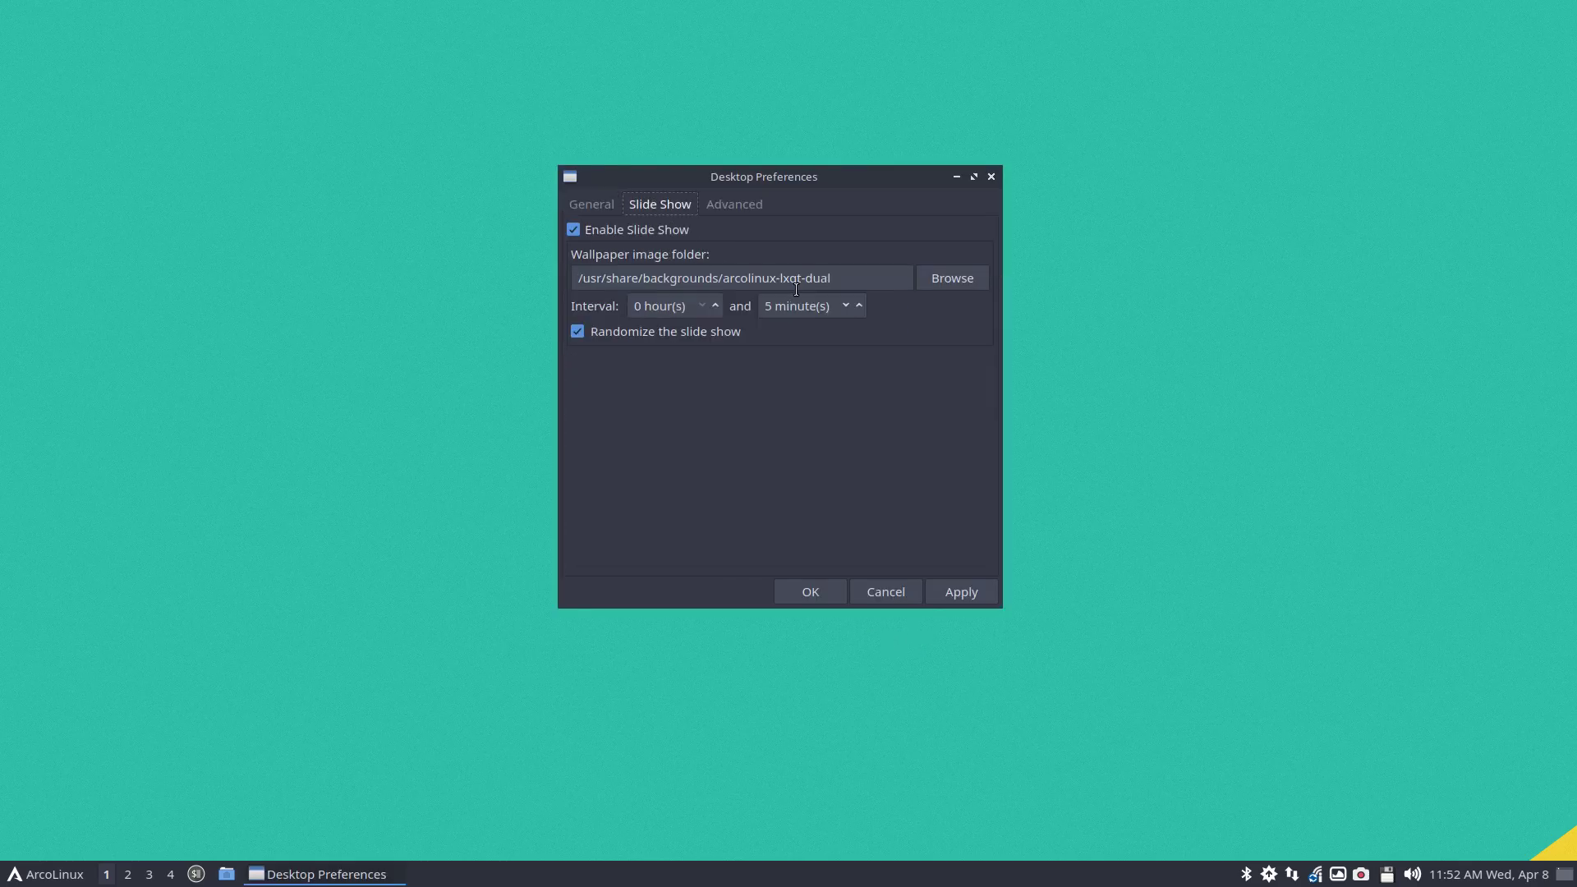
{"action": "left_click", "coordinate": [968, 592]}
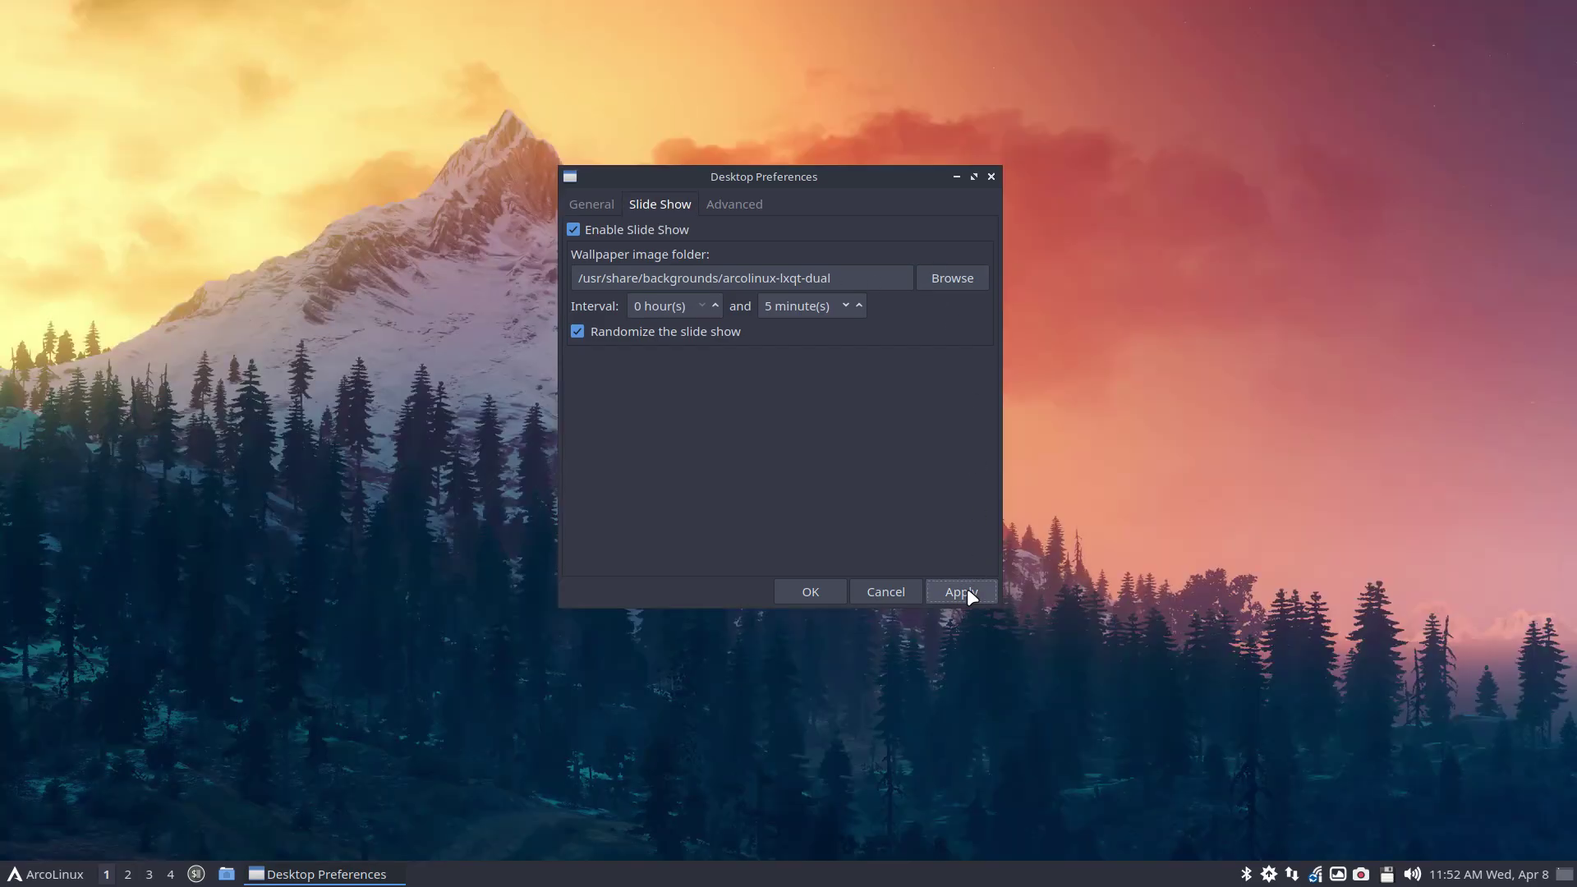
{"action": "left_click_drag", "start_coordinate": [779, 179], "coordinate": [891, 173]}
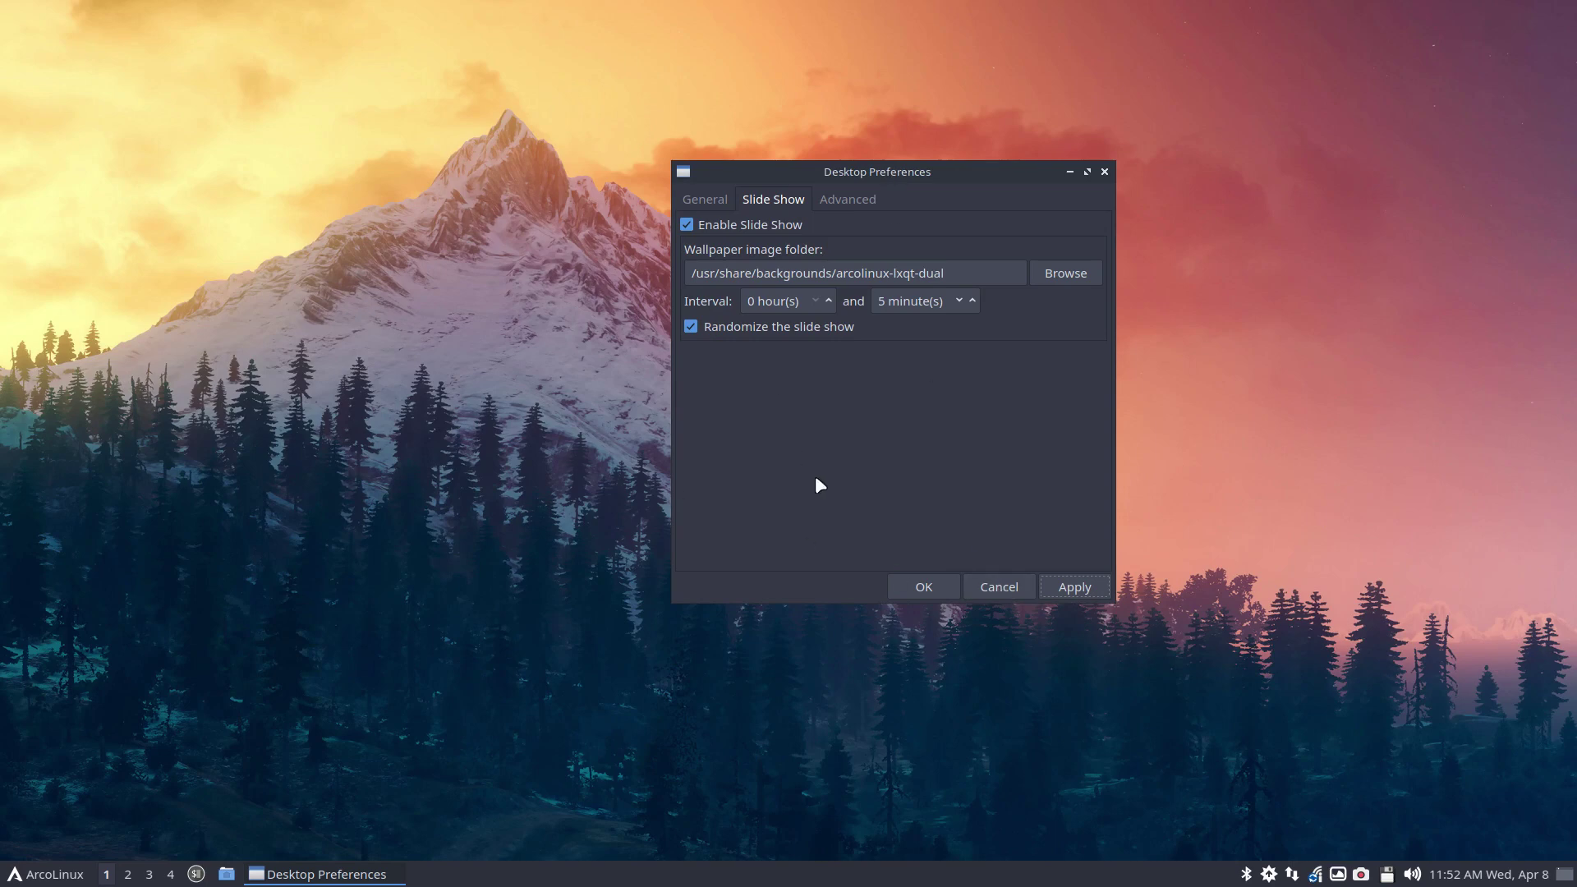
Apply repeatedly to cycle through the dual-screen wallpapers.
{"action": "left_click", "coordinate": [1084, 585]}
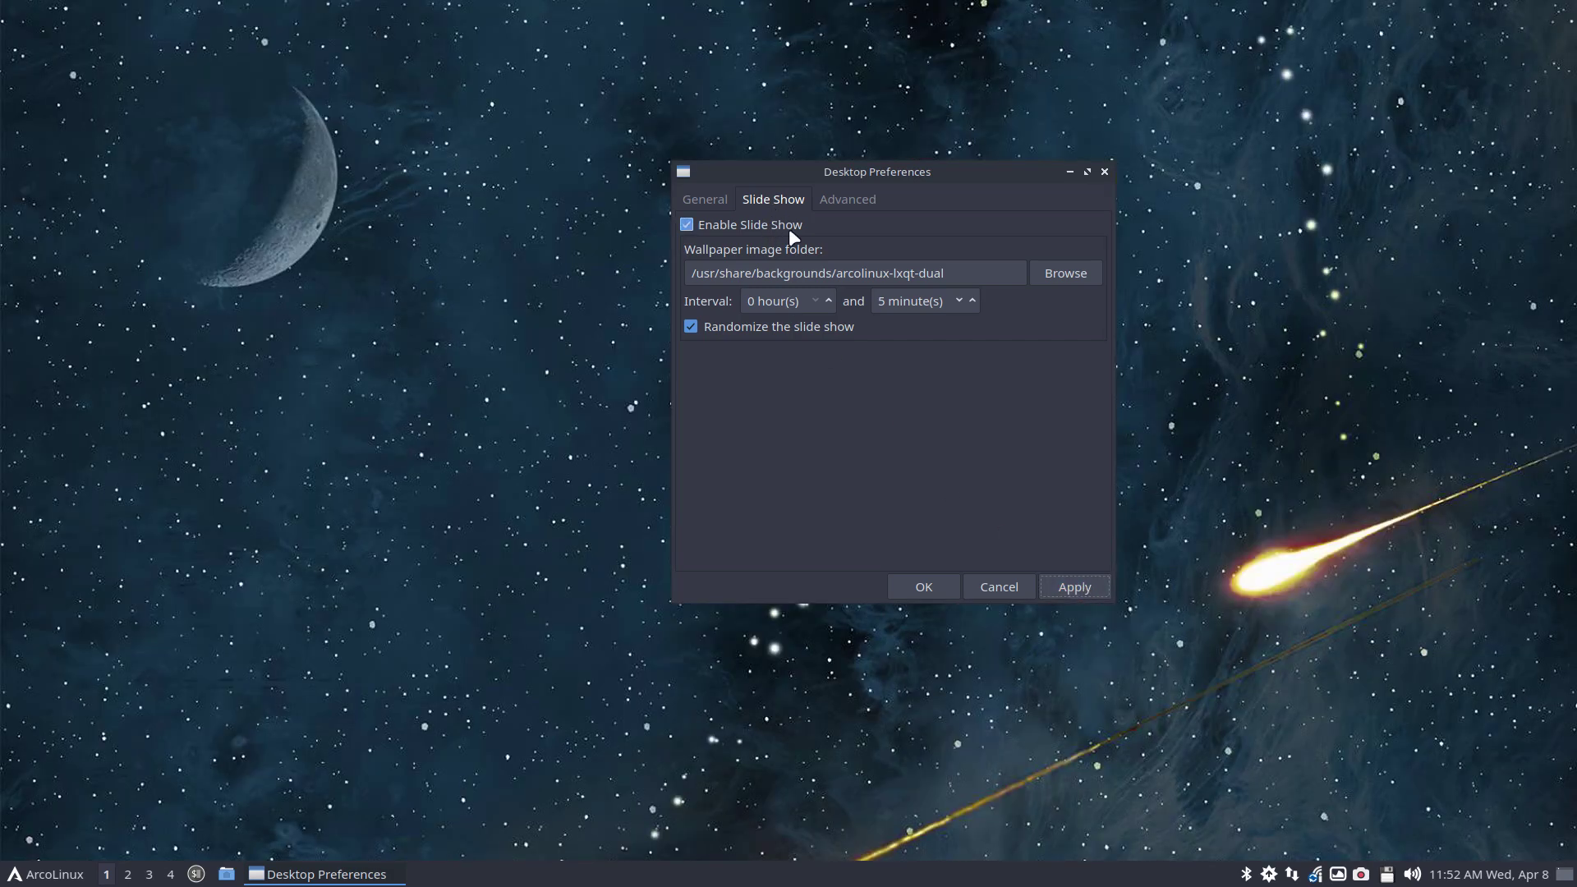
{"action": "left_click", "coordinate": [1074, 588]}
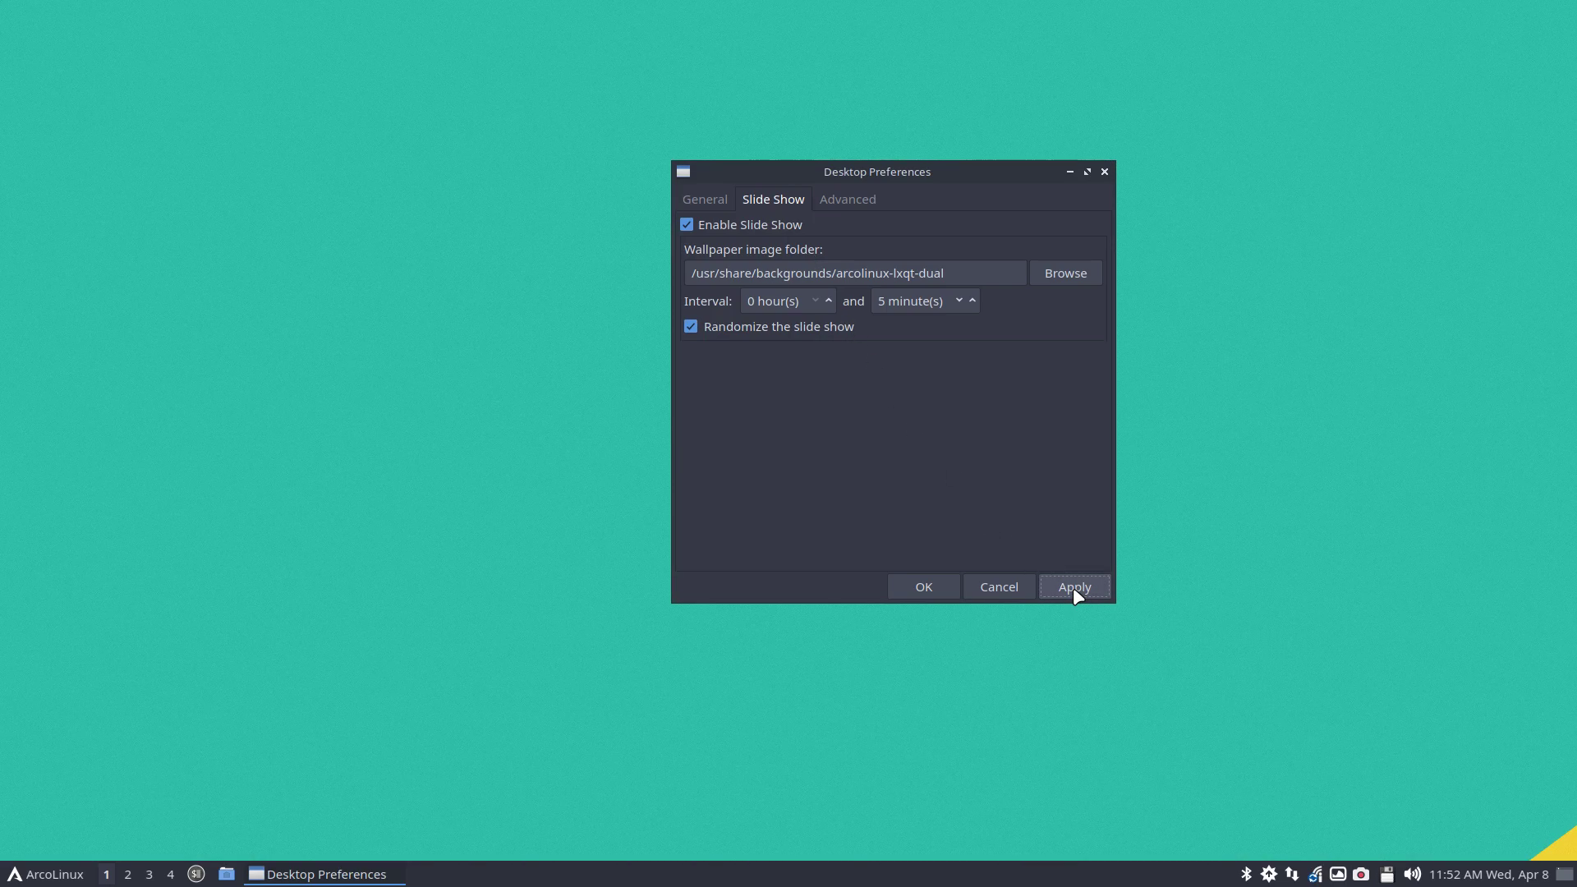
{"action": "left_click", "coordinate": [1073, 587]}
{"action": "left_click", "coordinate": [1074, 588]}
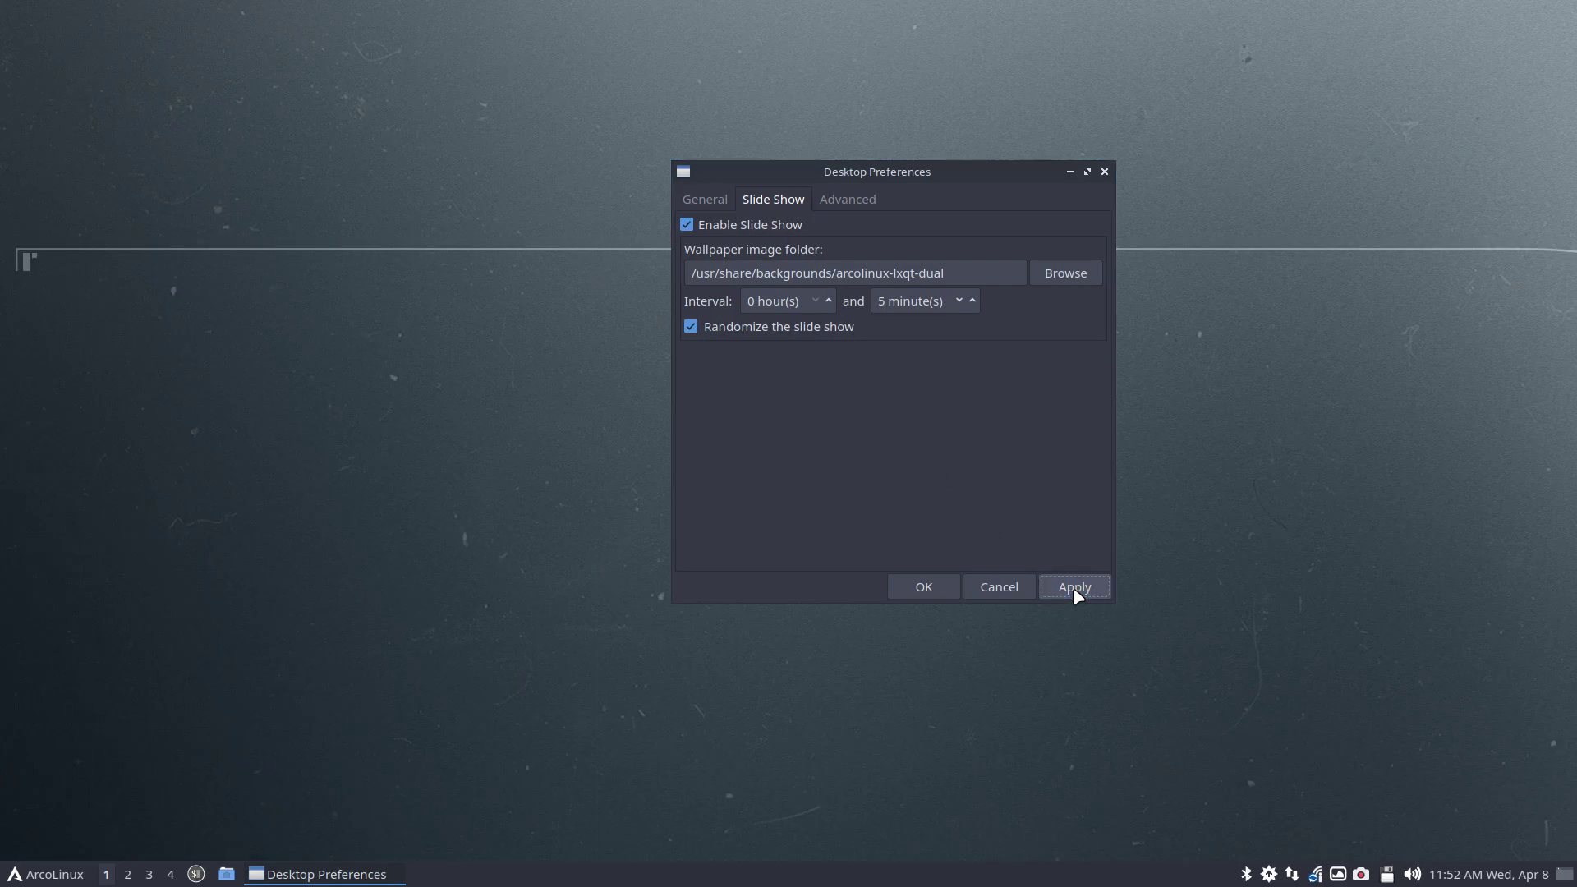
{"action": "left_click", "coordinate": [1073, 587]}
{"action": "left_click", "coordinate": [1073, 587]}
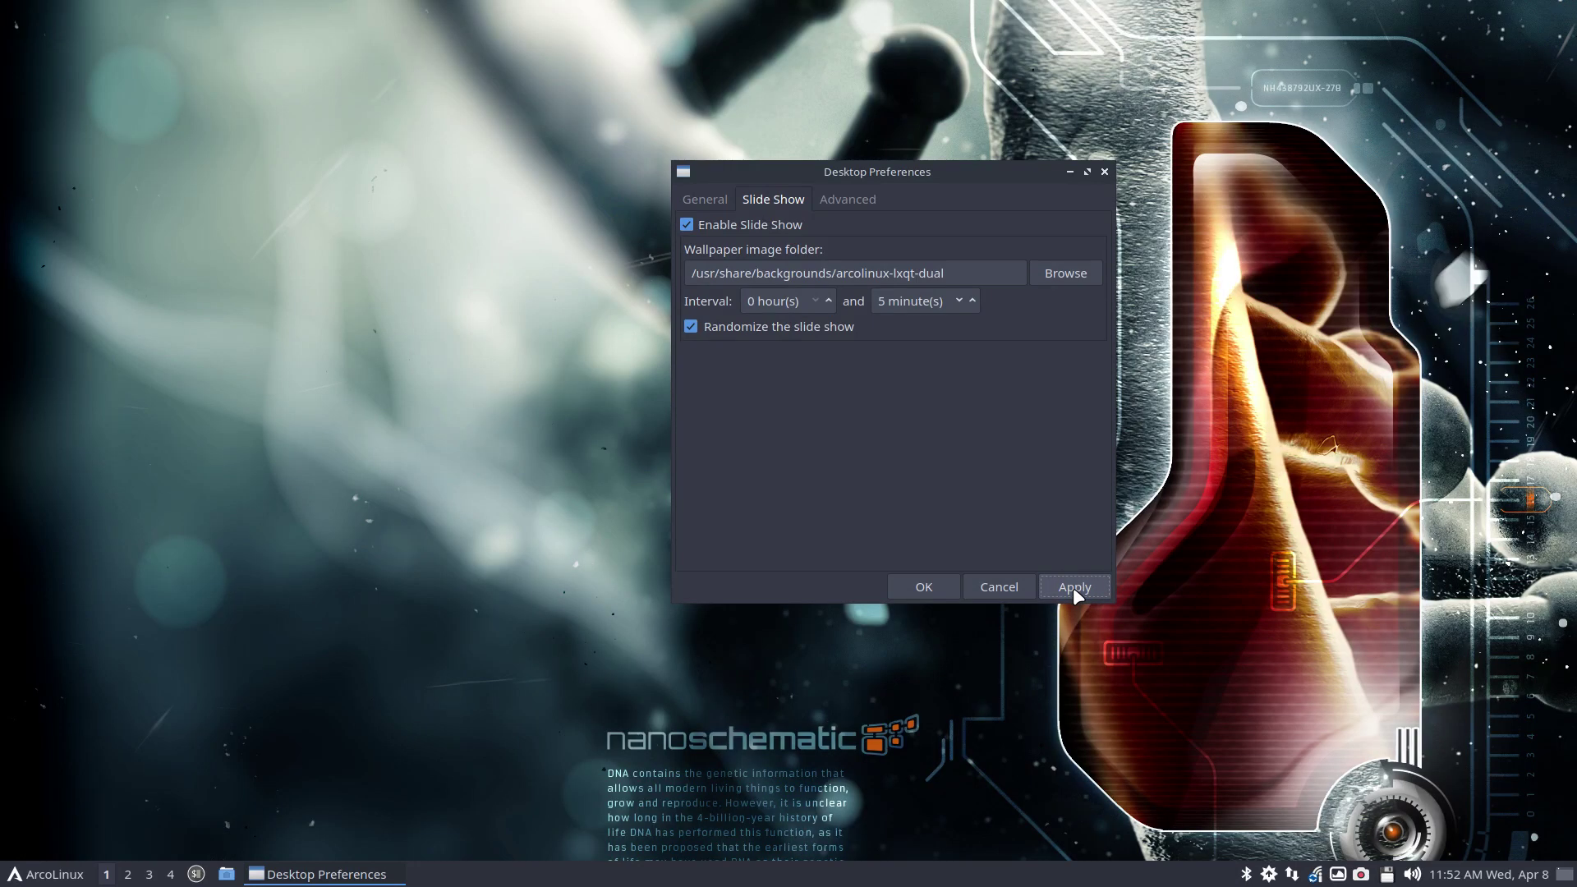
{"action": "left_click", "coordinate": [1074, 587]}
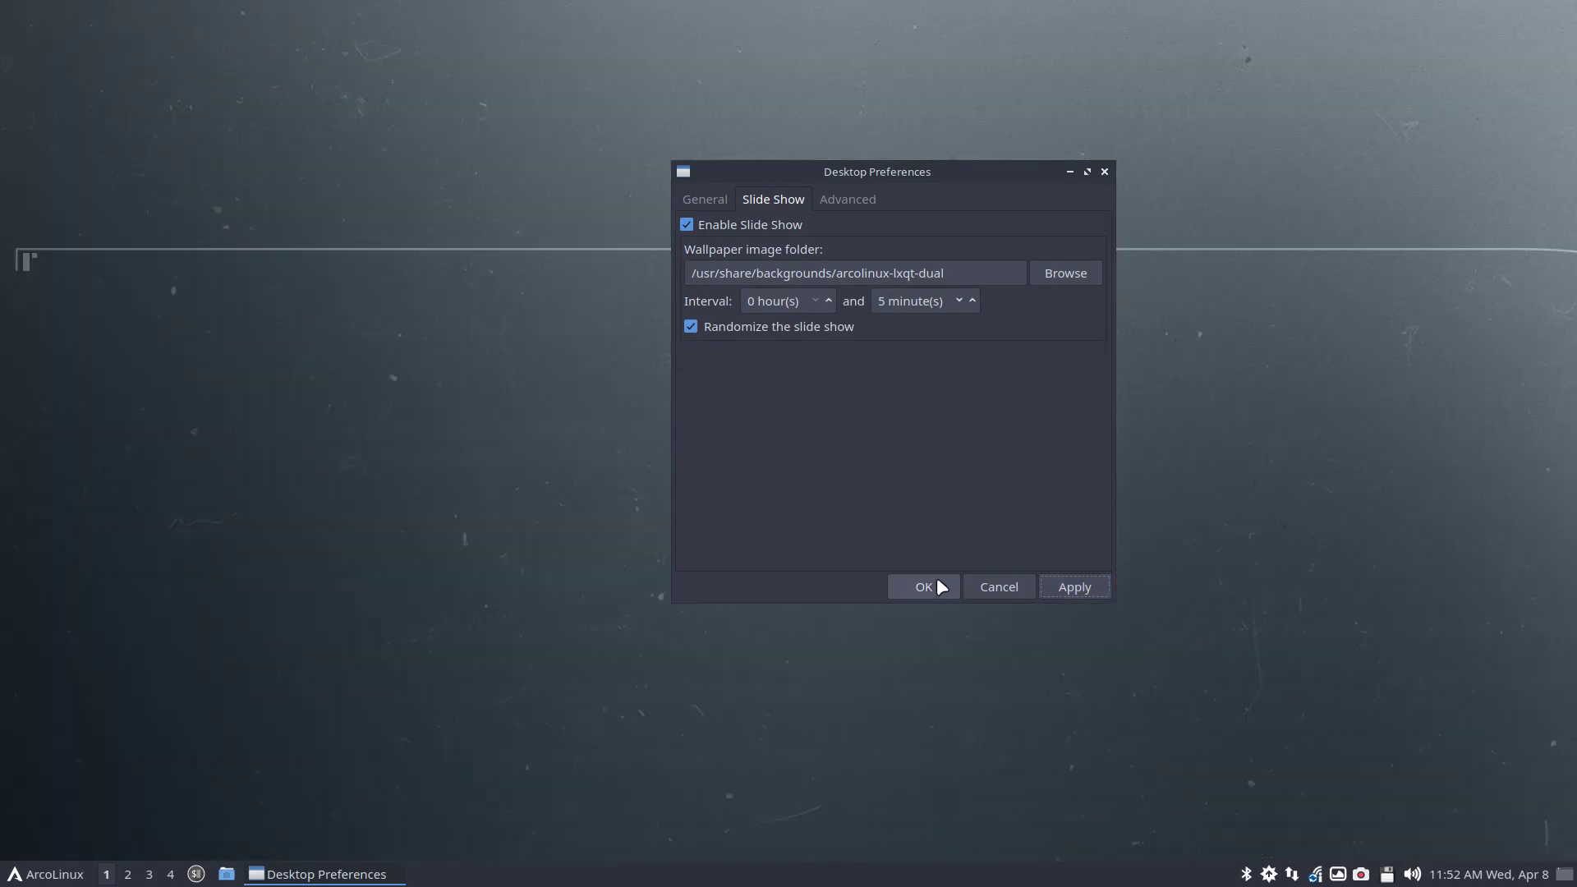